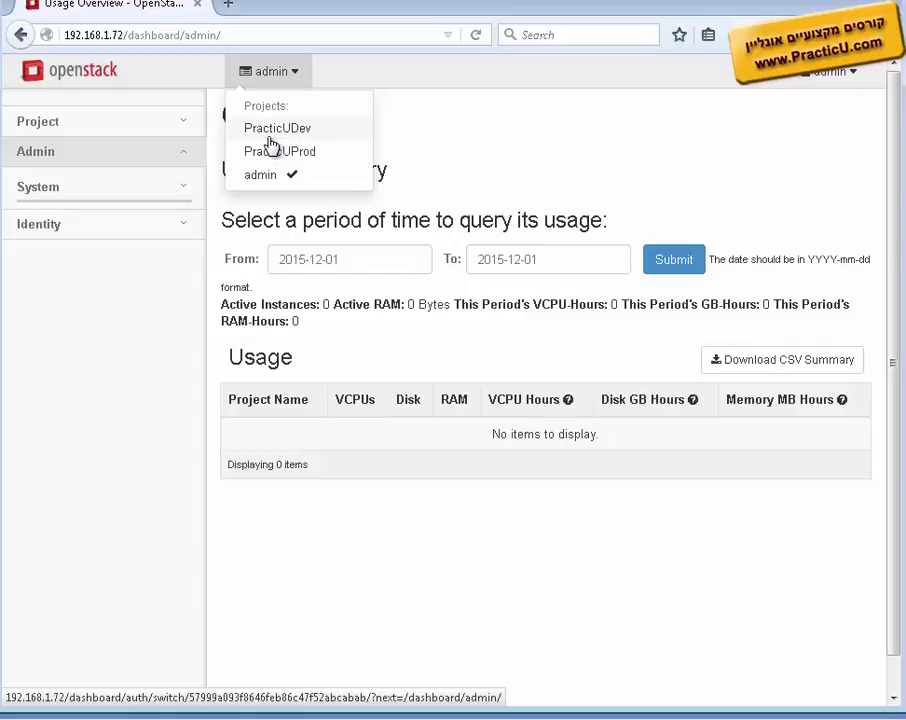
Switch the active project to PracticUProd and open its list of compute images
click(275, 152)
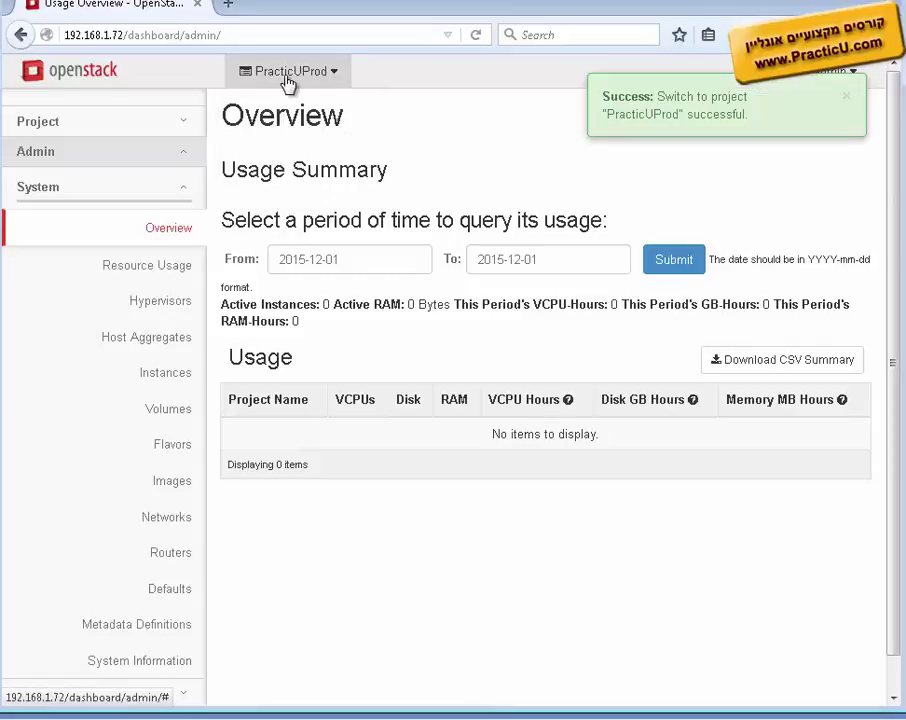
click(172, 190)
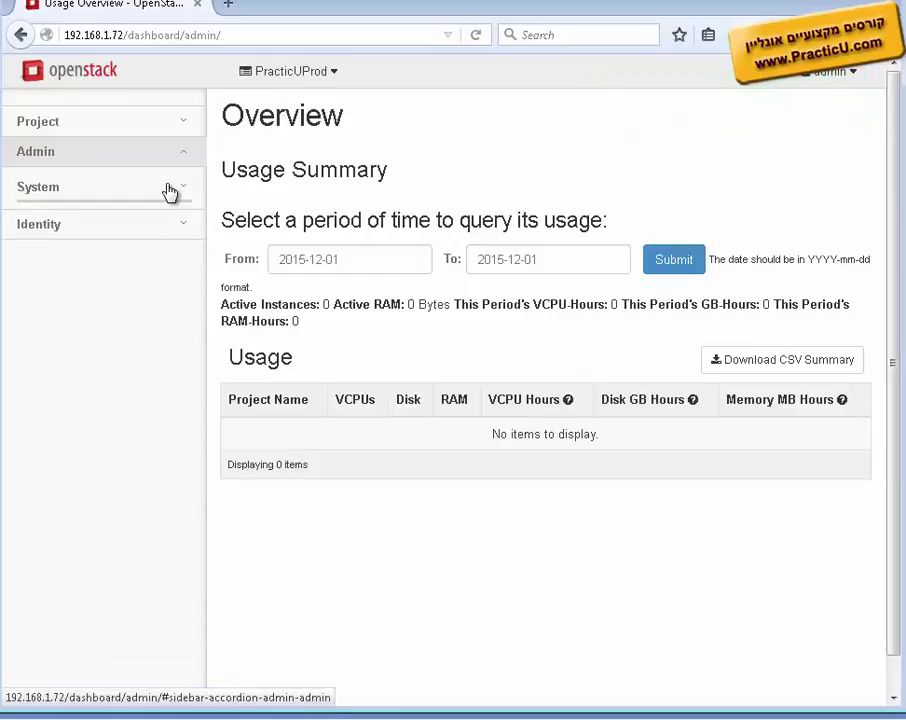
click(162, 126)
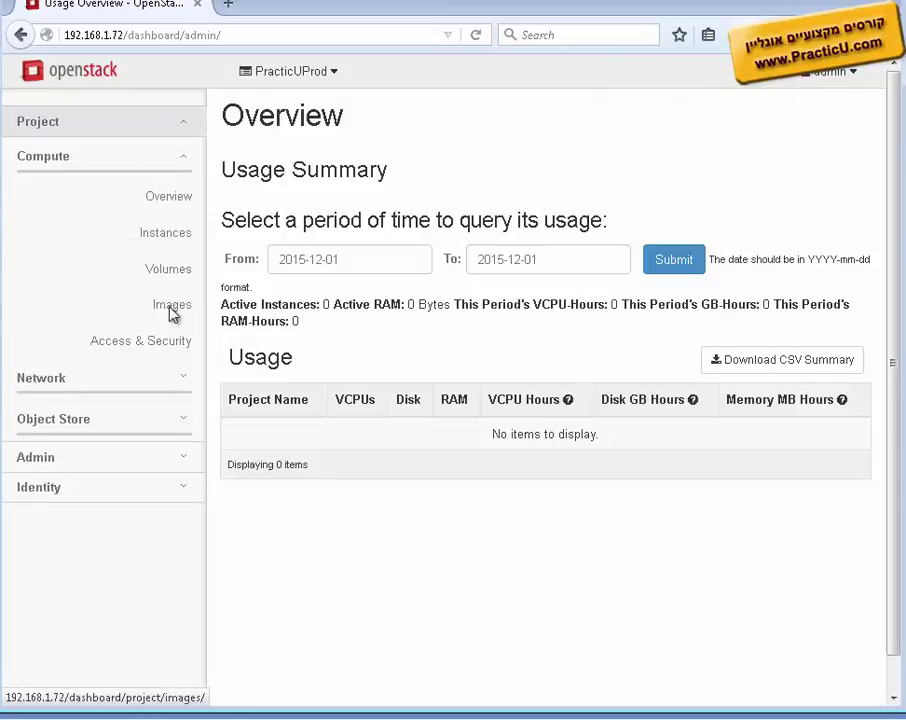
click(172, 310)
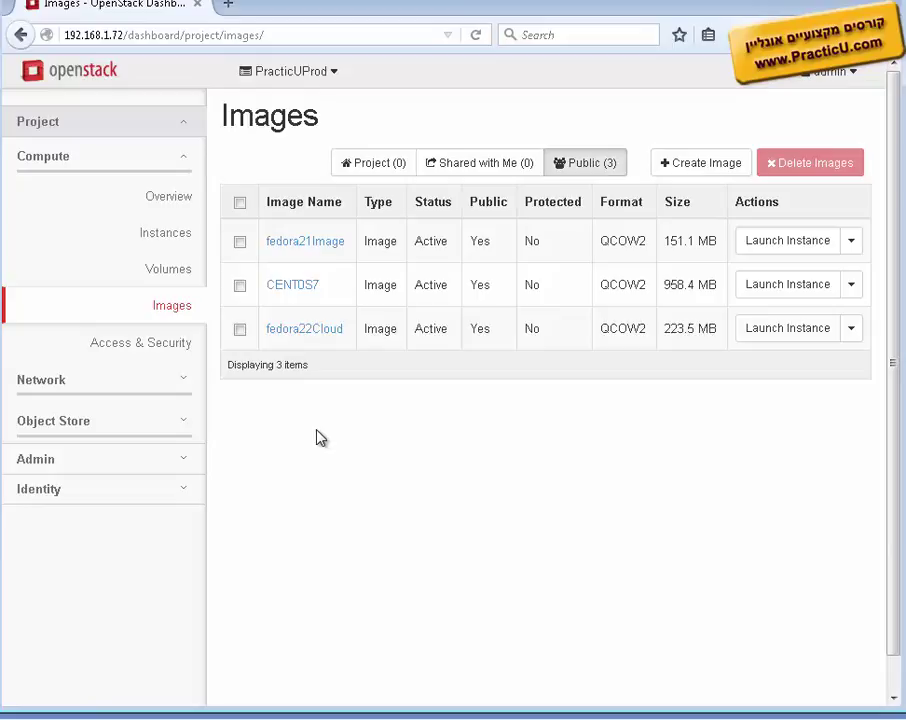
Open the project's network topology, spread out the diagram's nodes and inspect the details of the Inet1NetPracticUProd network
click(105, 378)
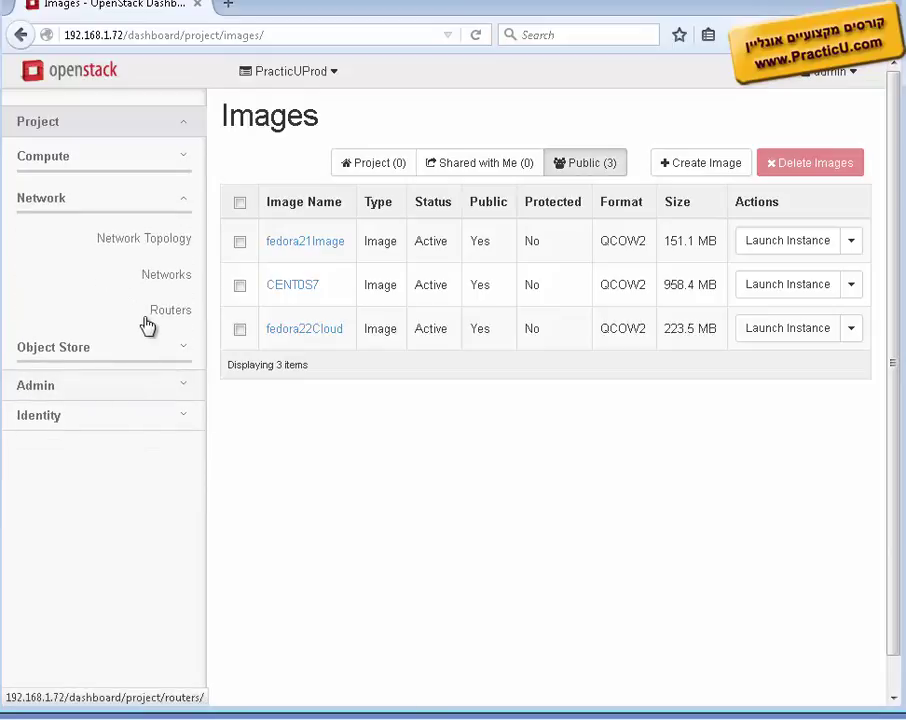
click(150, 250)
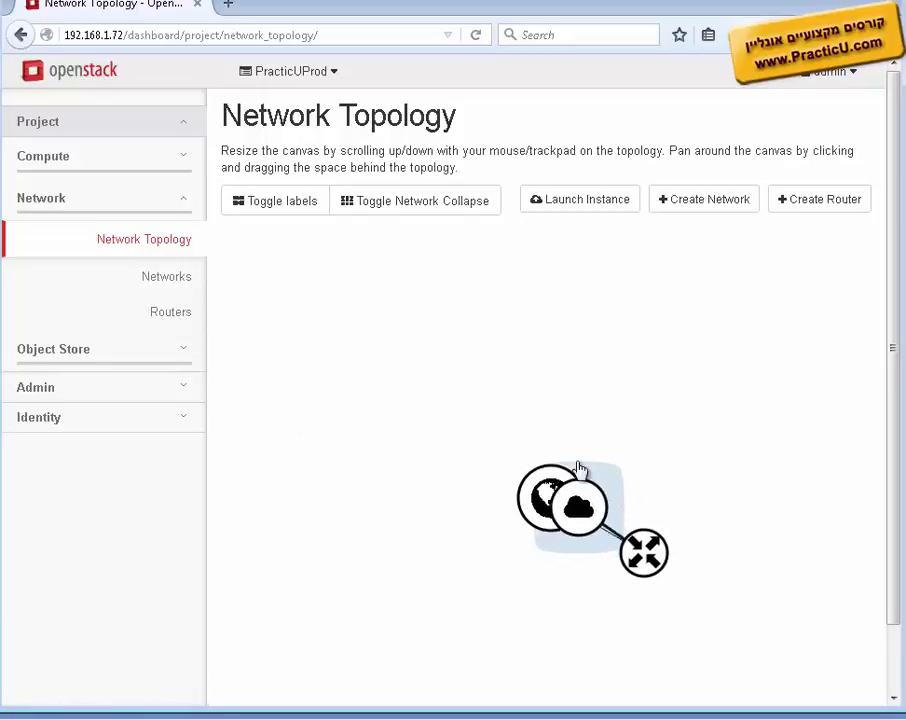
drag(581, 490, 425, 350)
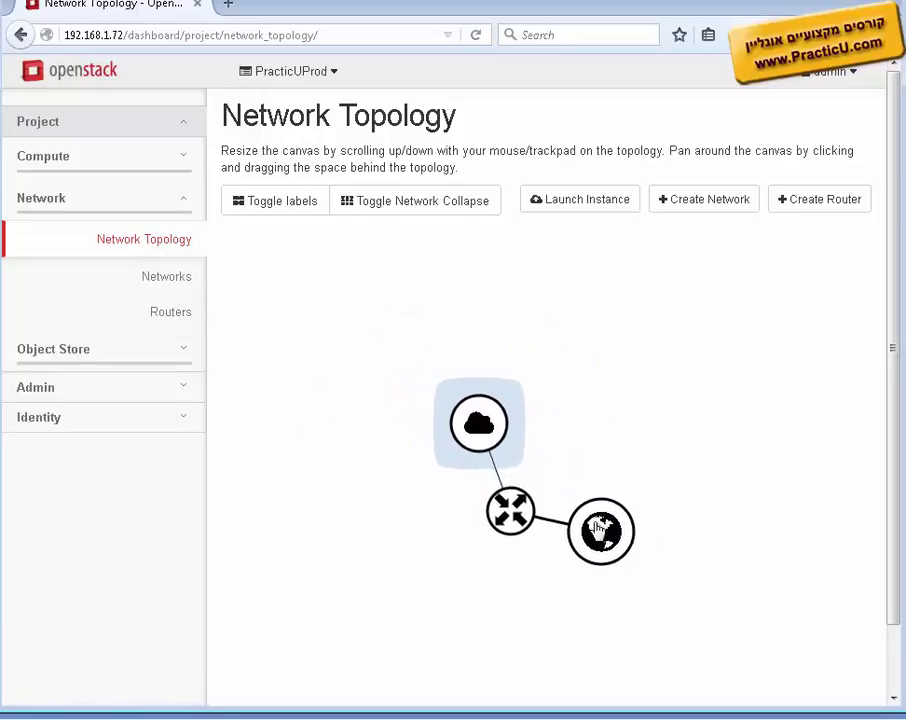
click(510, 548)
click(502, 459)
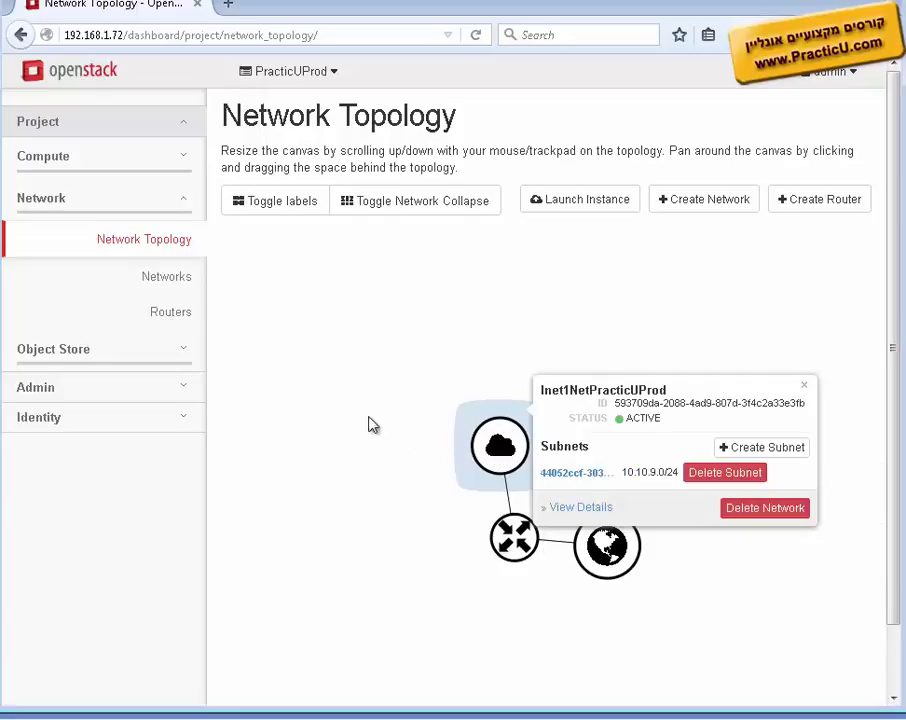
click(280, 364)
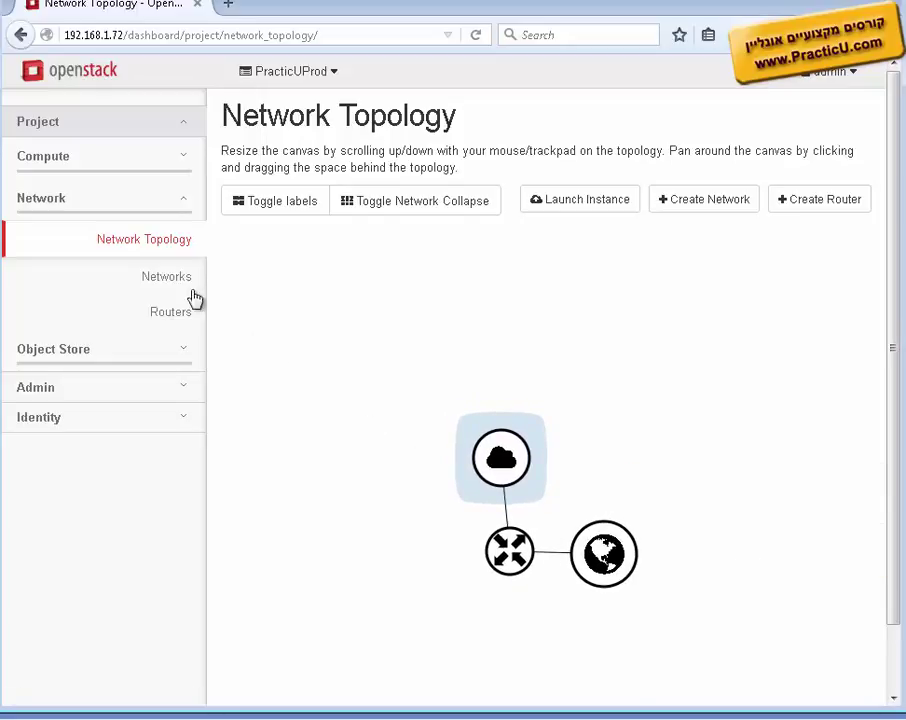
click(180, 239)
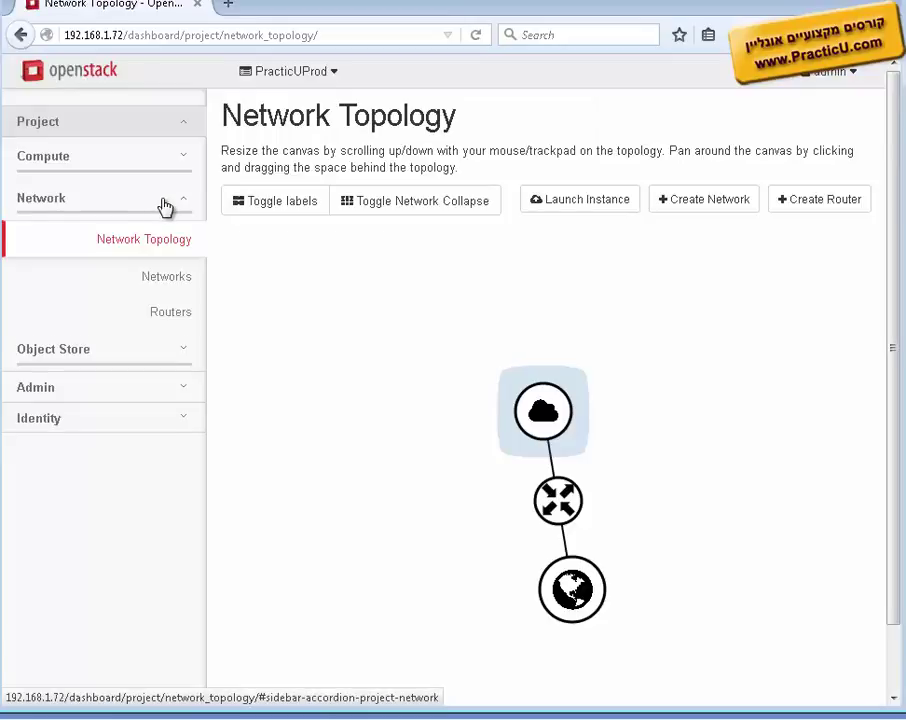
click(165, 205)
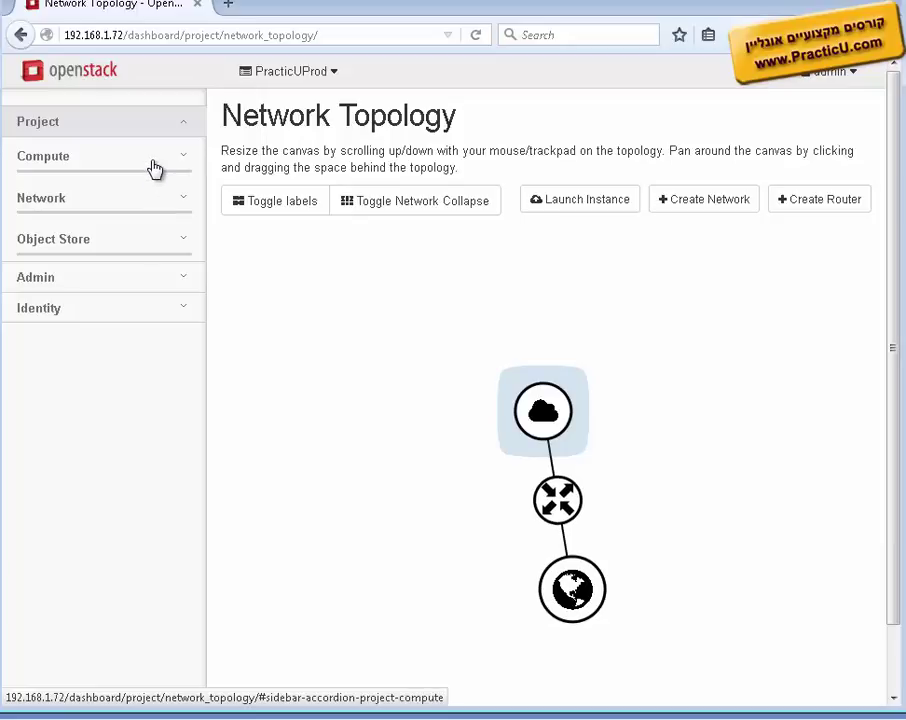
click(155, 168)
click(154, 166)
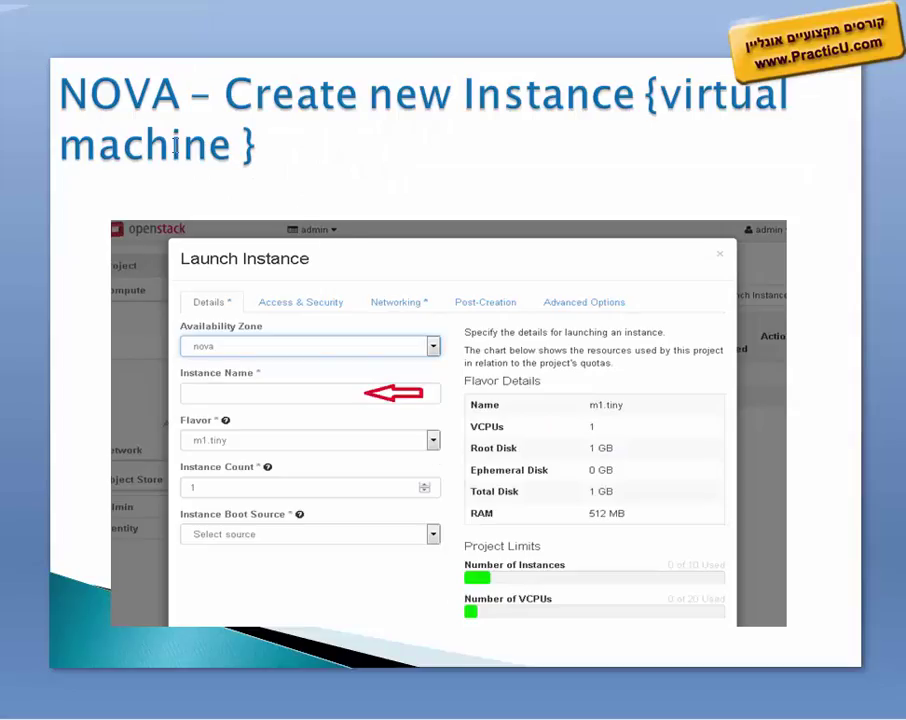
drag(181, 95, 72, 92)
click(84, 266)
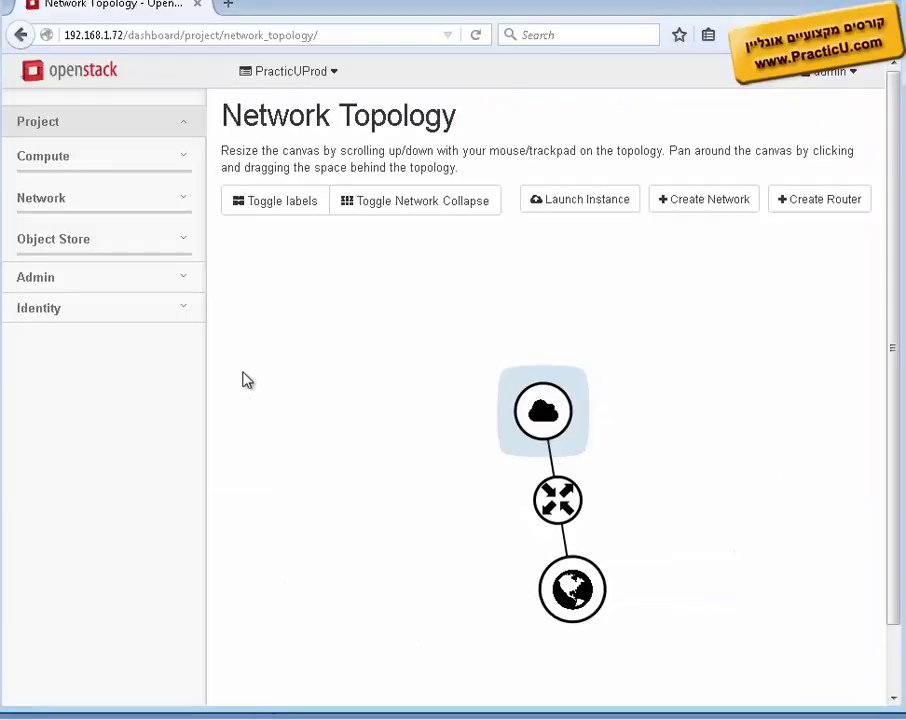
Open the launch form for a new compute instance, check the project limits and close the form without launching
click(72, 165)
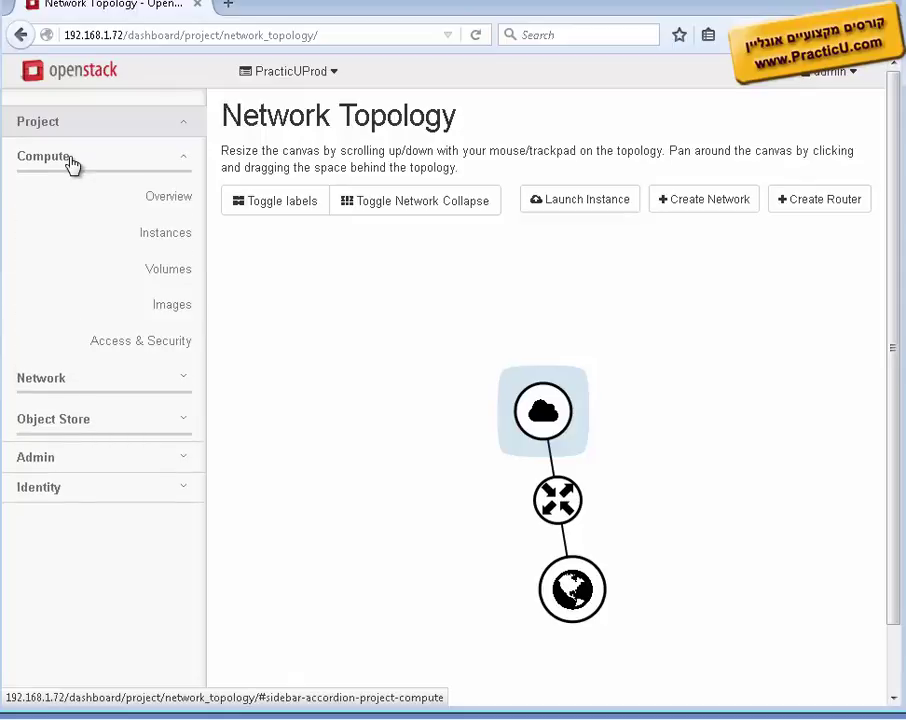
click(166, 236)
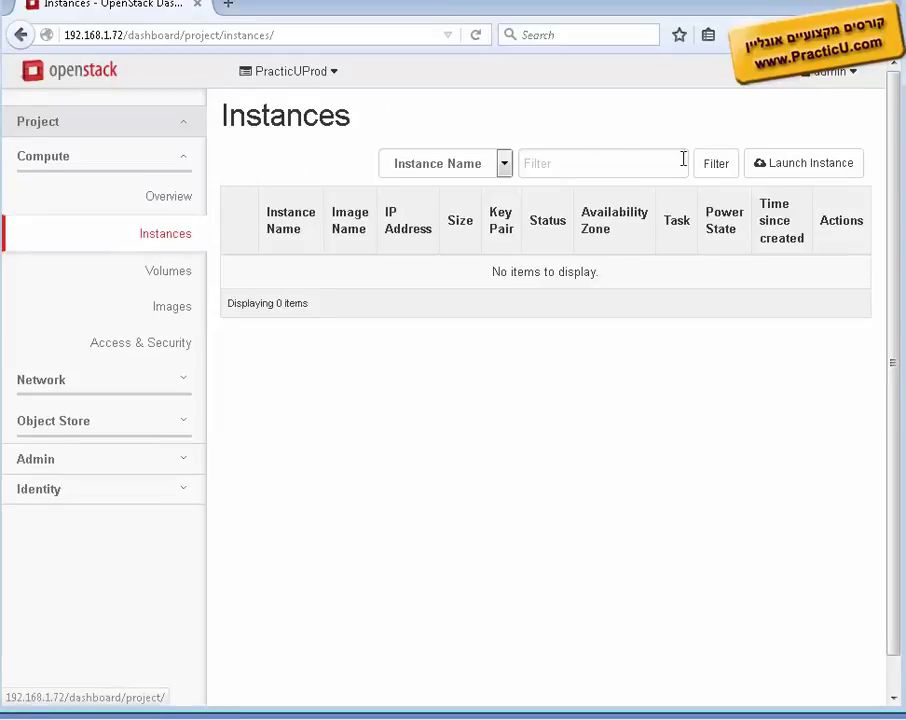
click(804, 170)
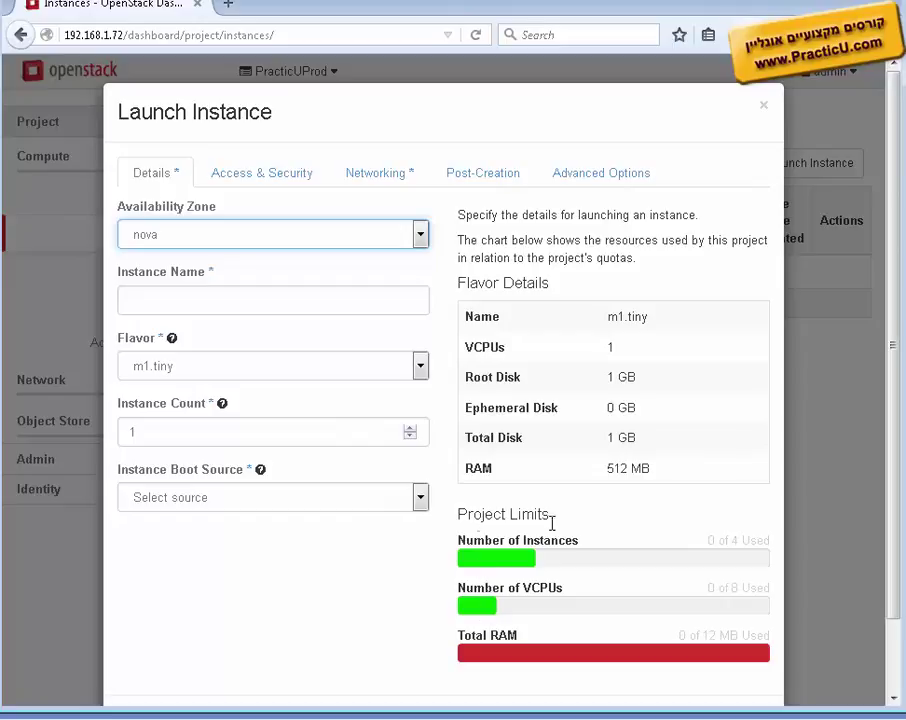
drag(549, 517, 462, 520)
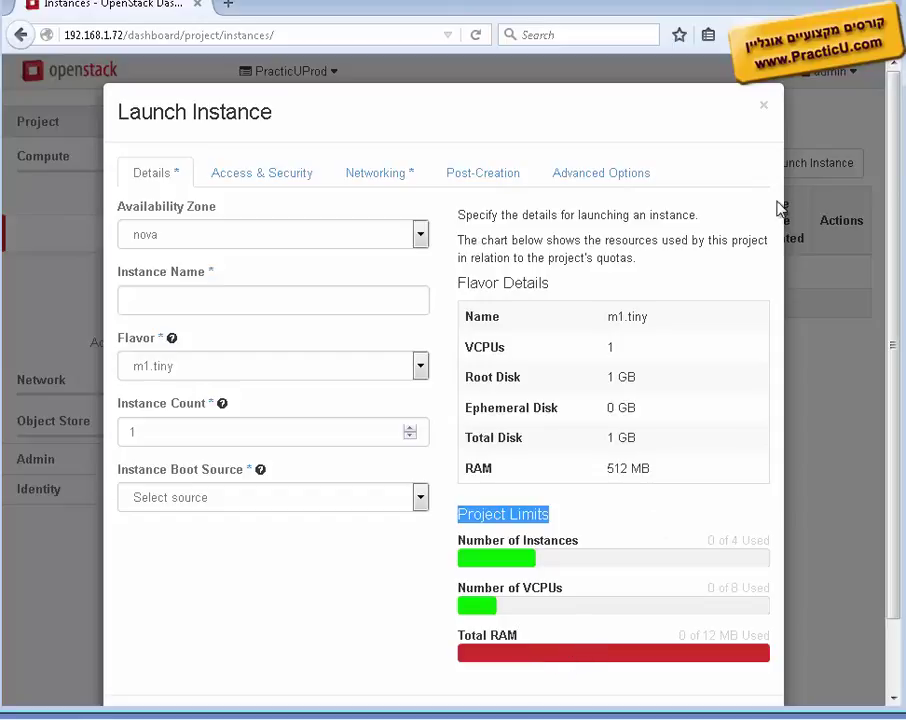
click(763, 106)
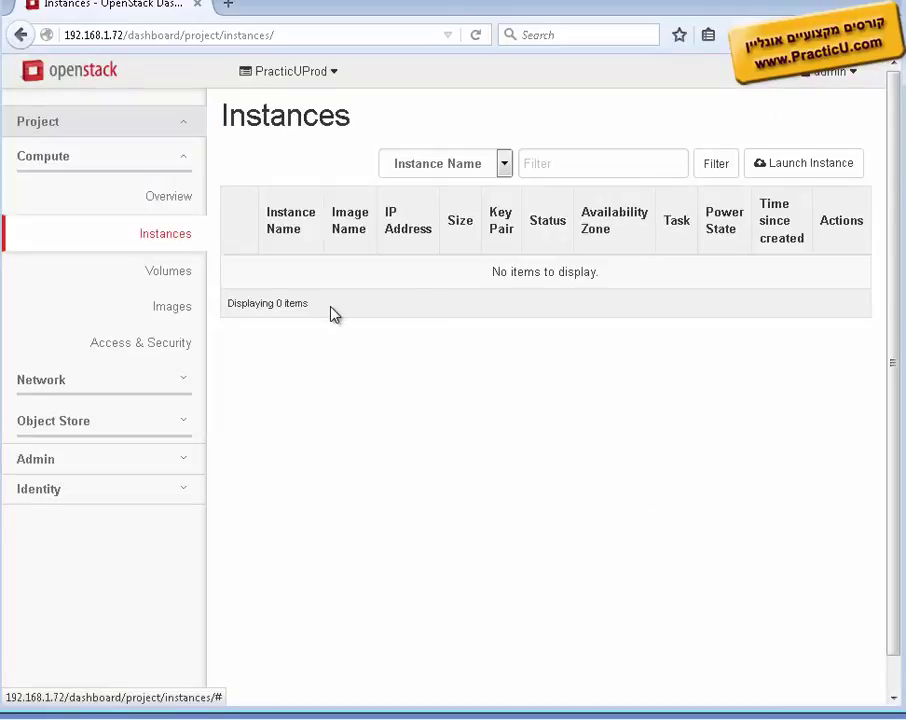
Open the quota settings of the PracticUProd project from the identity project list
click(140, 488)
click(172, 222)
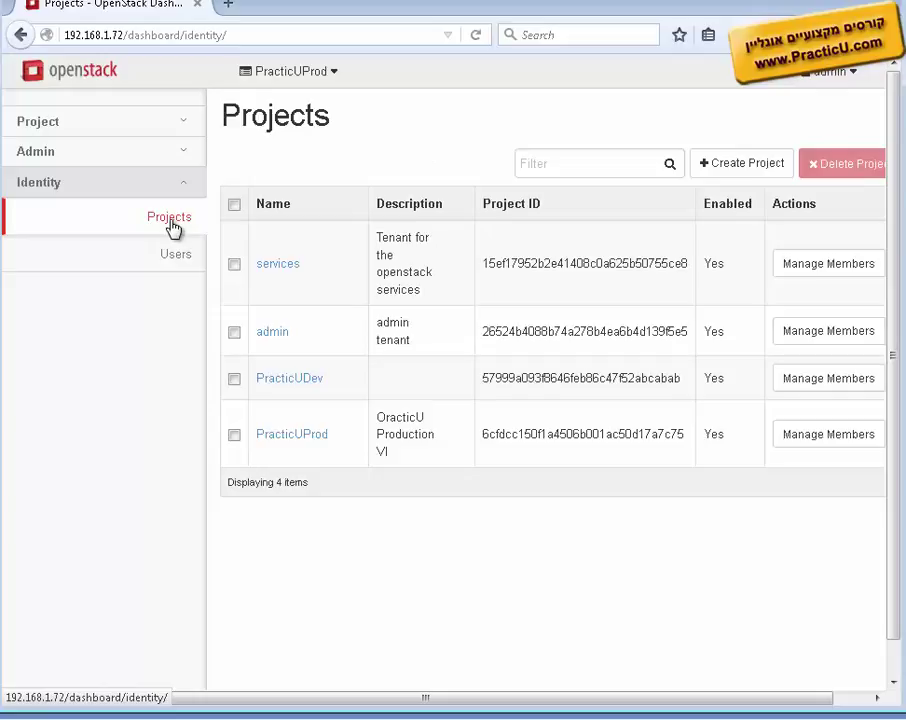
click(297, 440)
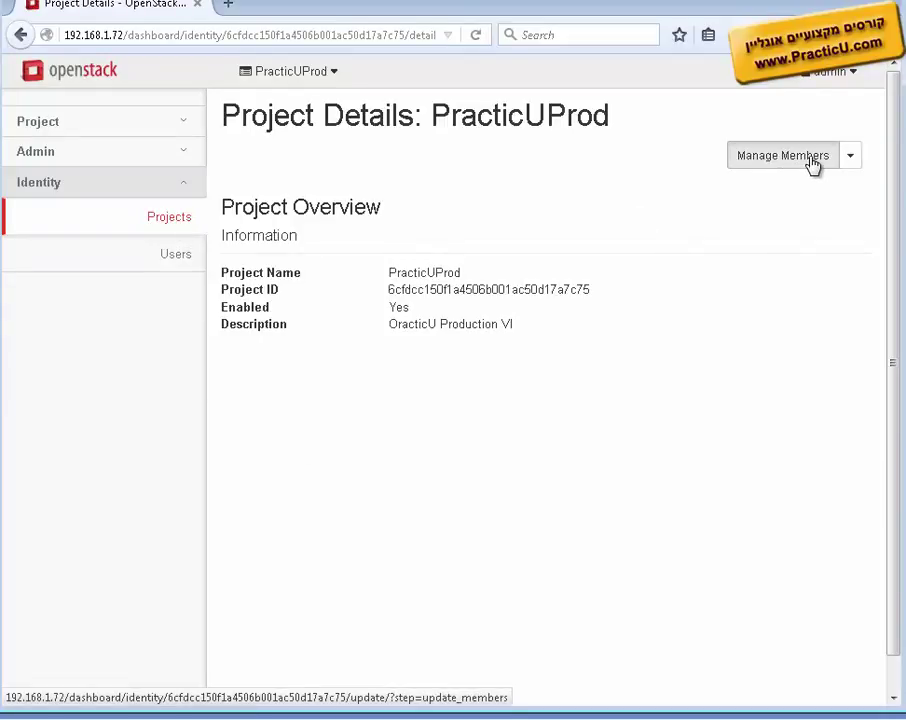
click(806, 163)
click(419, 178)
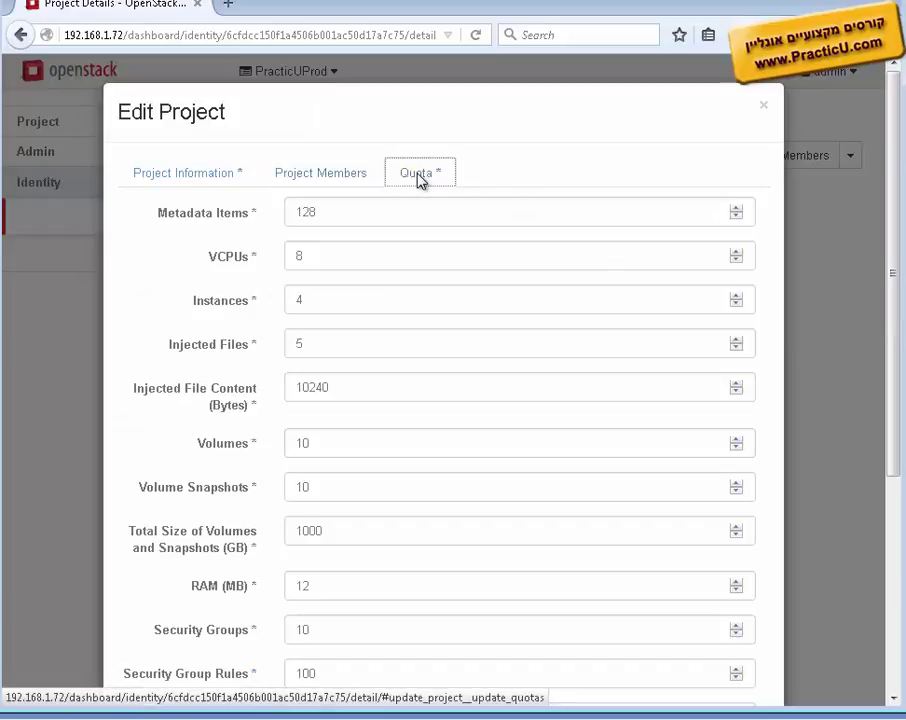
Review the project's VCPU, instance and injected file quotas, set the RAM quota to 4000 MB and save the project
drag(890, 165, 883, 206)
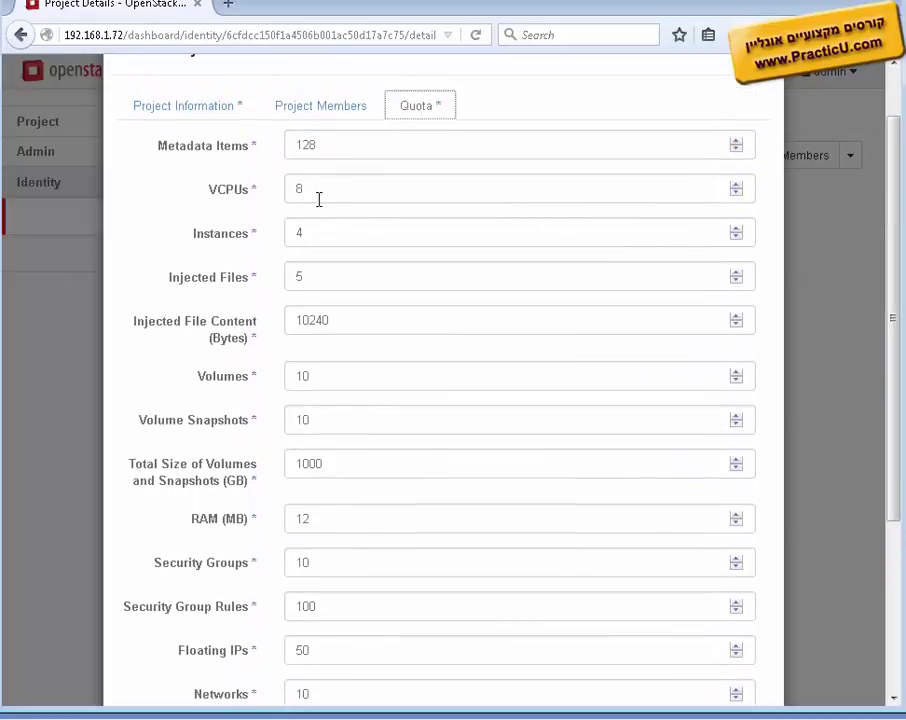
drag(315, 190, 290, 189)
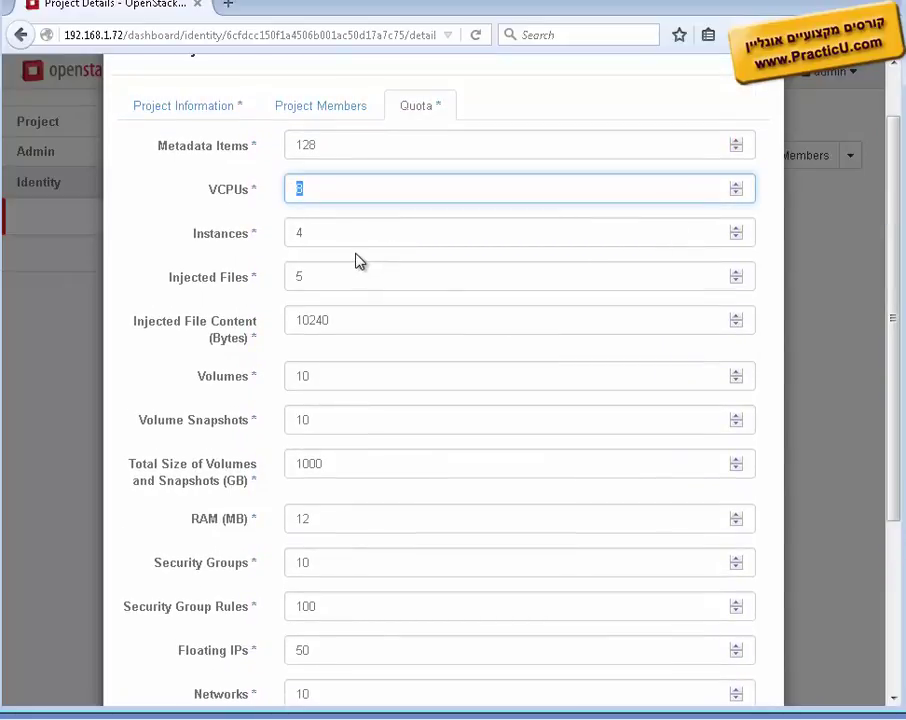
drag(318, 235, 289, 232)
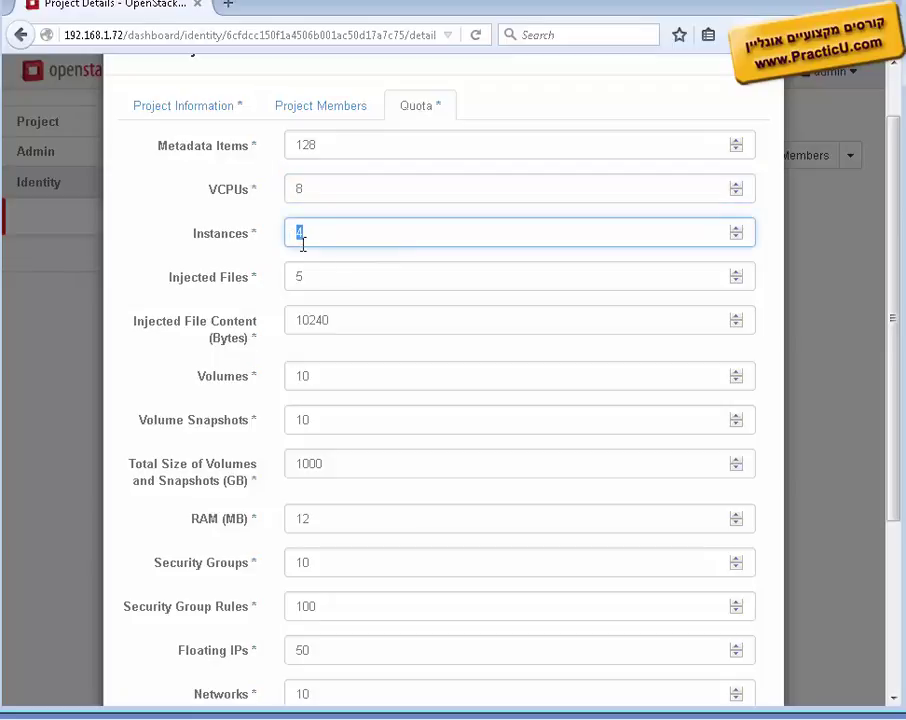
drag(358, 321, 296, 320)
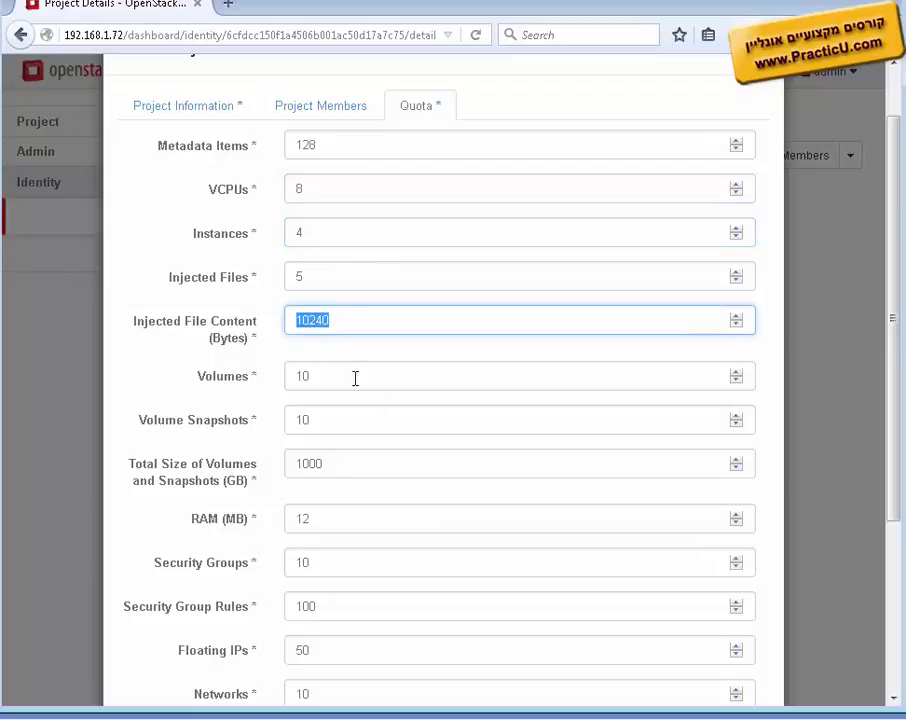
scroll(392, 418, down, 3)
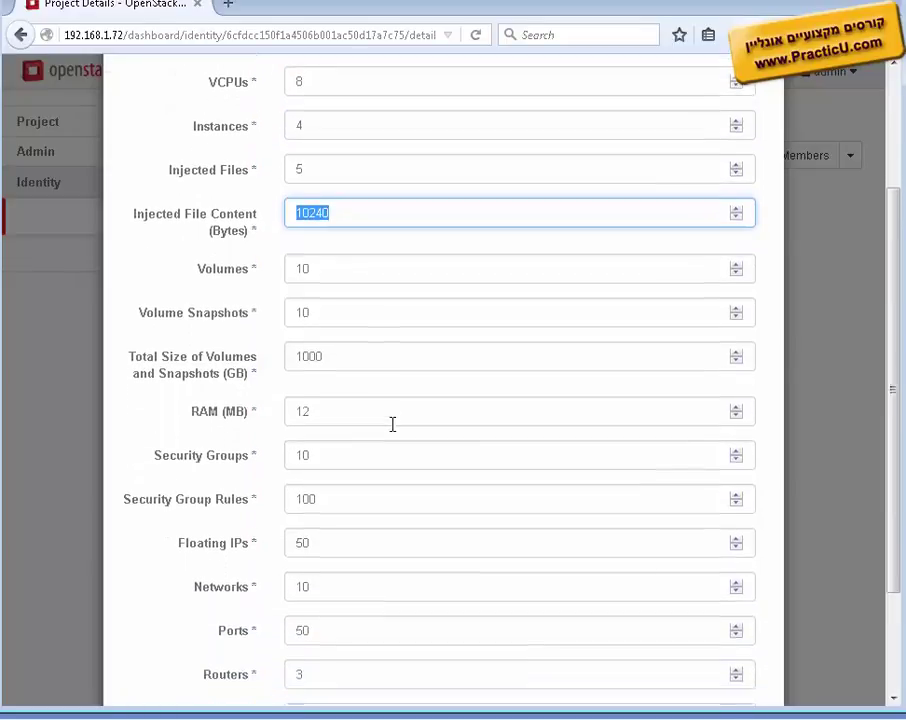
drag(316, 339, 293, 340)
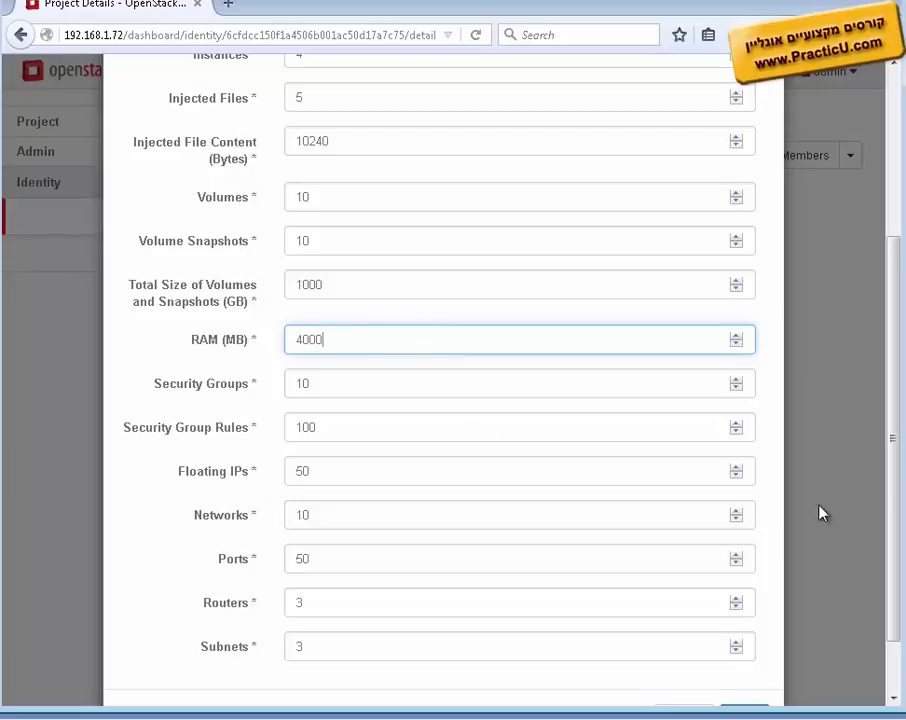
drag(892, 481, 823, 635)
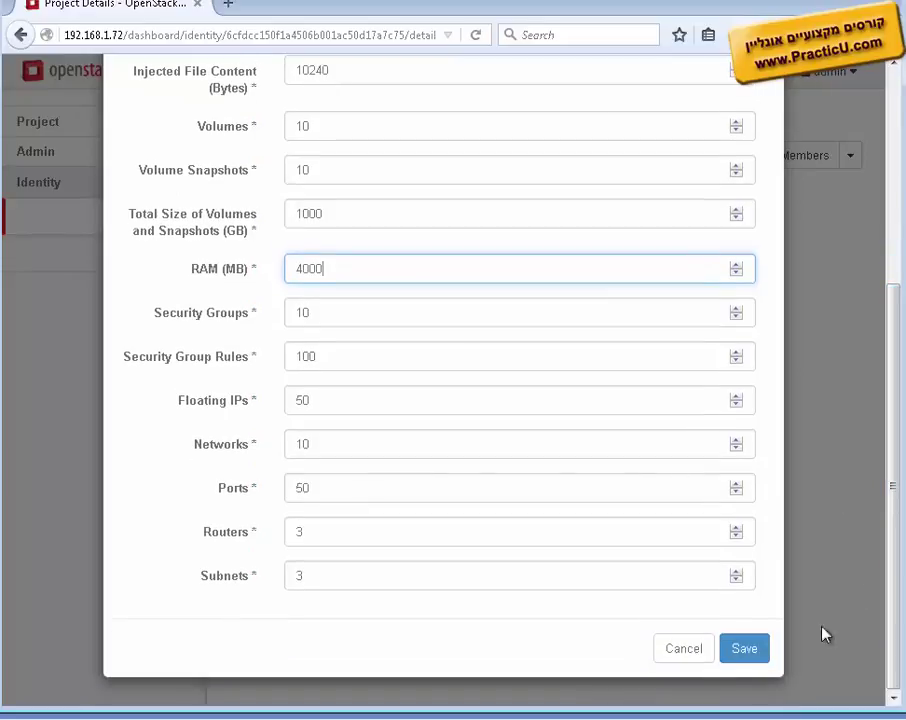
click(743, 651)
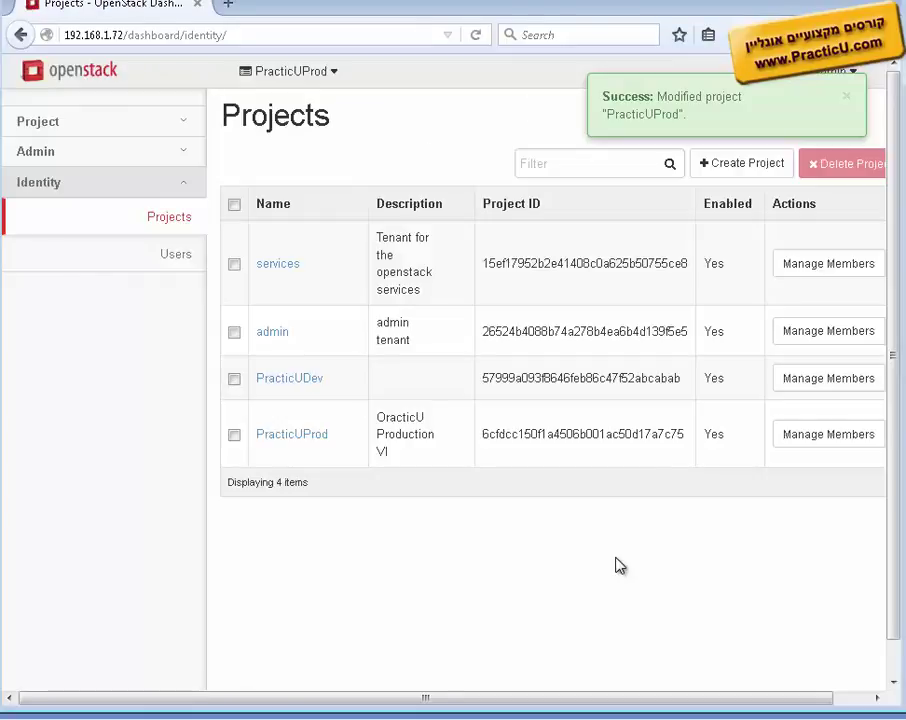
Reload the project list and reselect PracticUProd as the active project
click(166, 219)
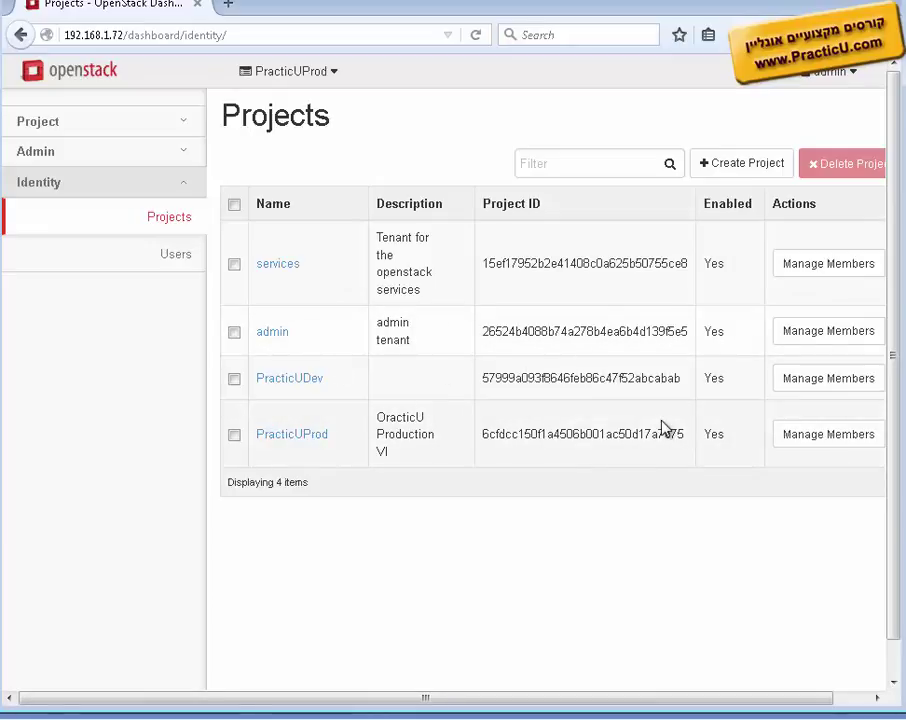
click(280, 78)
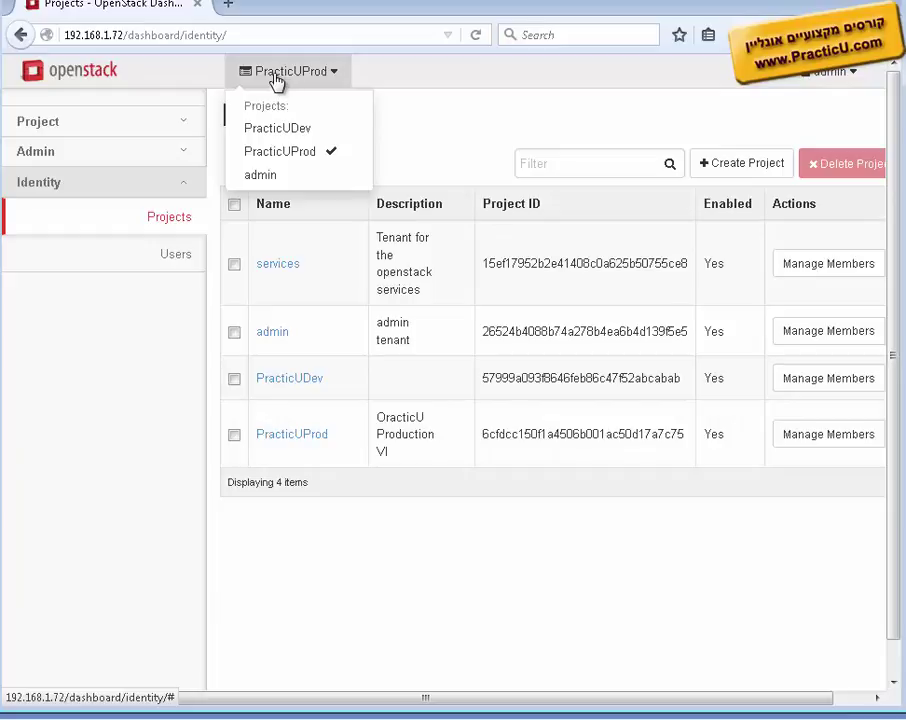
click(291, 163)
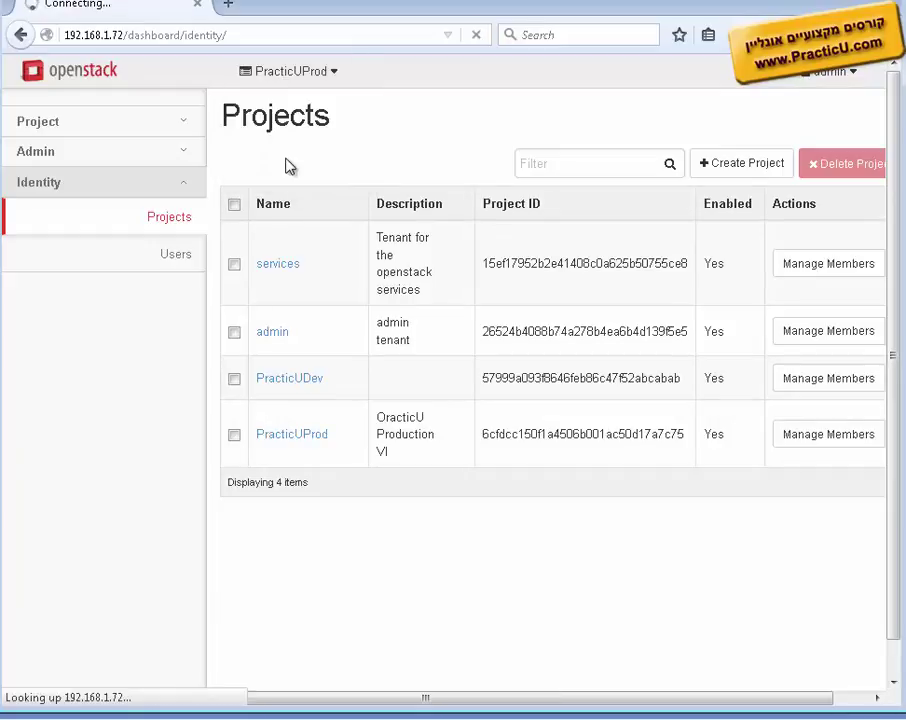
Go to the project's compute instances and start launching a new instance
click(146, 138)
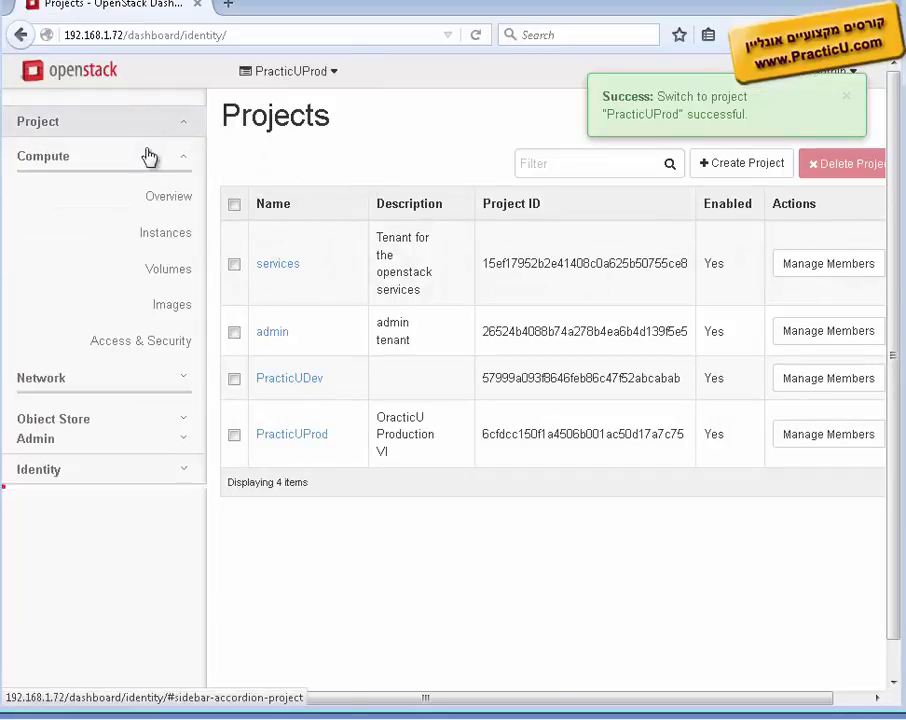
click(150, 160)
click(150, 158)
click(187, 232)
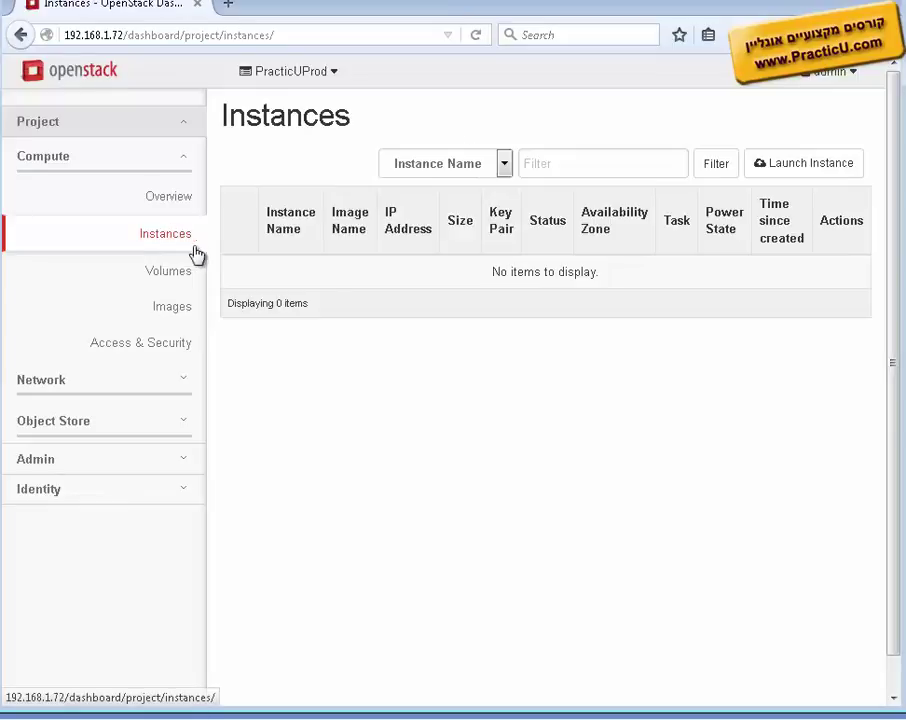
click(806, 168)
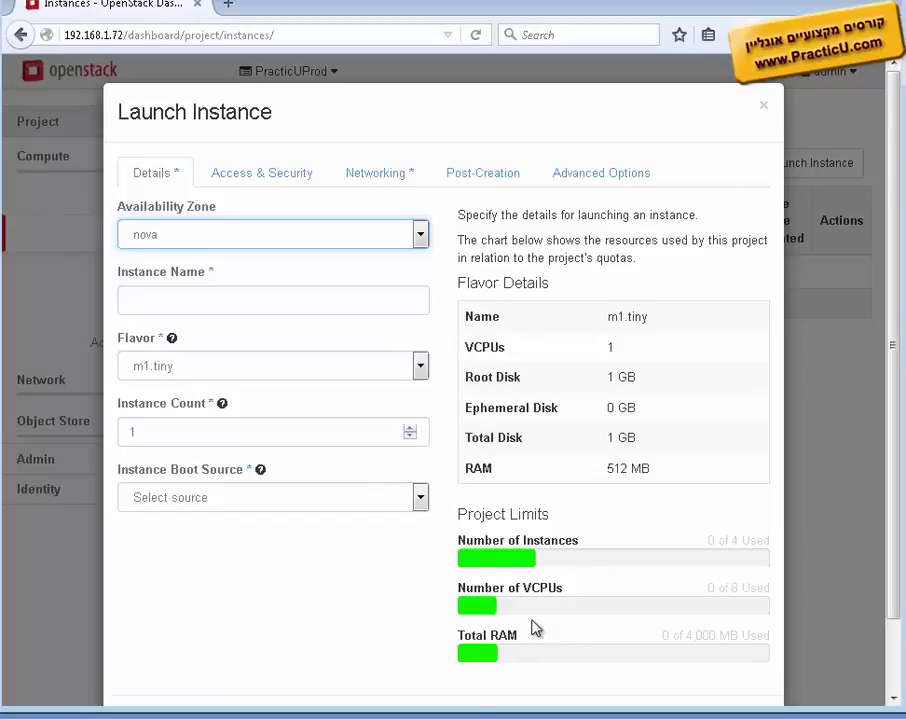
Name the new instance VM001FE22
click(168, 300)
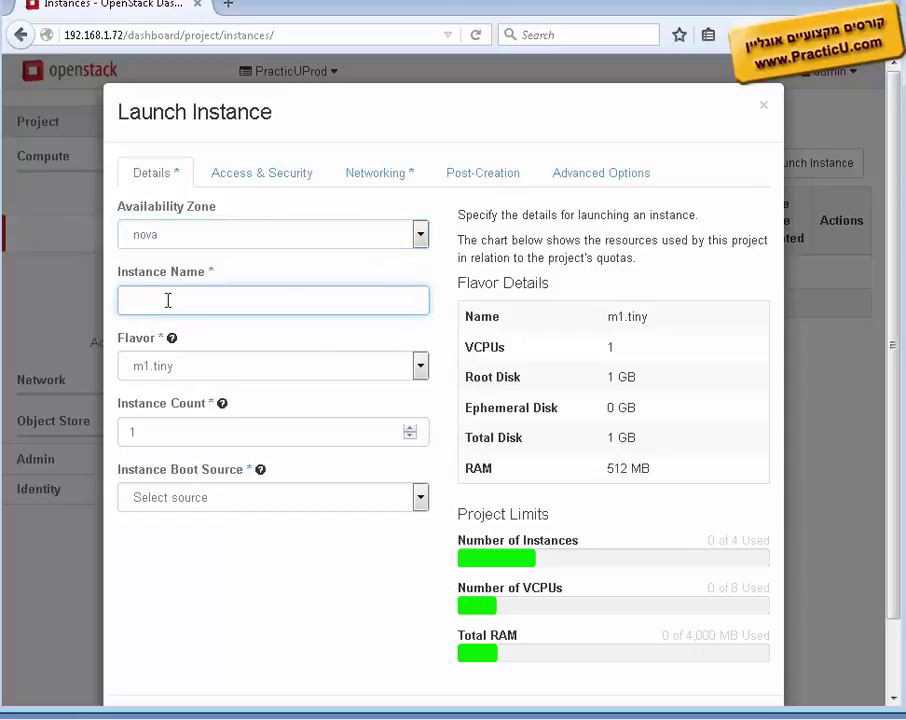
text(Fedora)
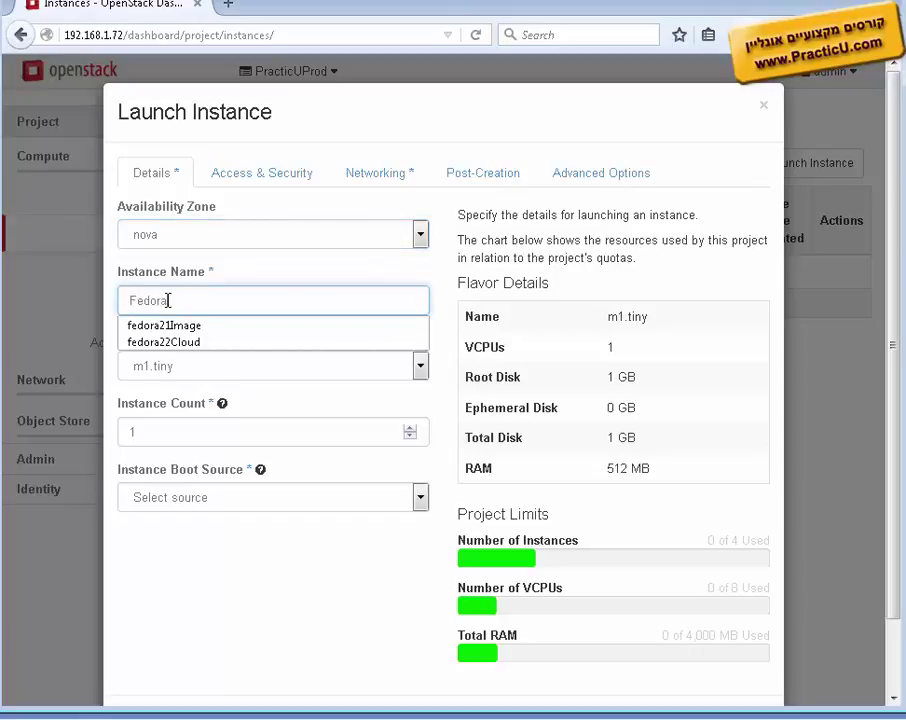
key(BackSpace)
key(BackSpace)
key(BackSpace)
key(BackSpace)
key(BackSpace)
key(BackSpace)
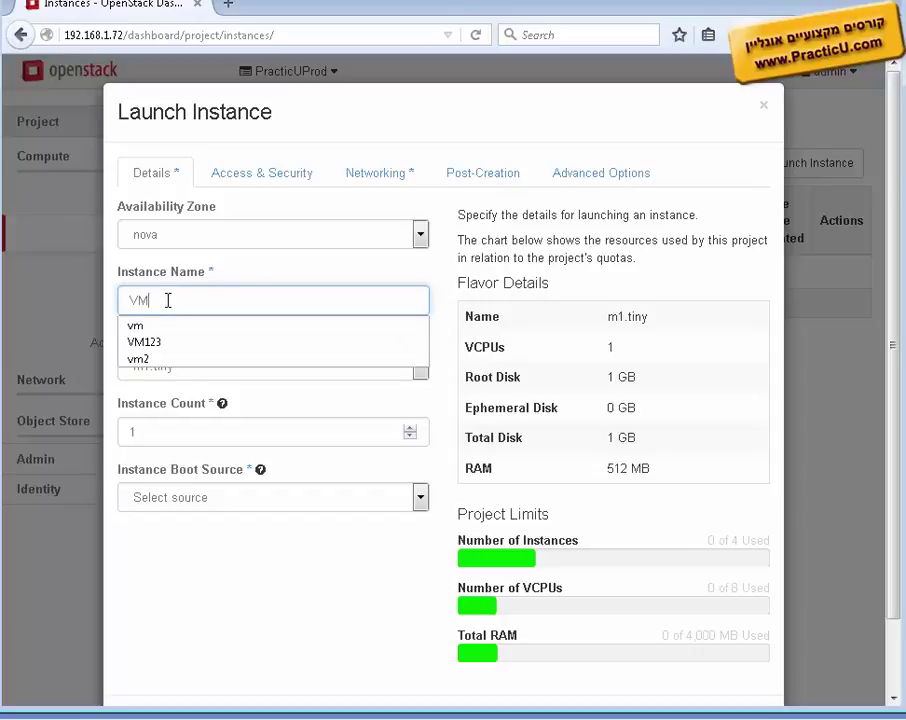
text(001FE22)
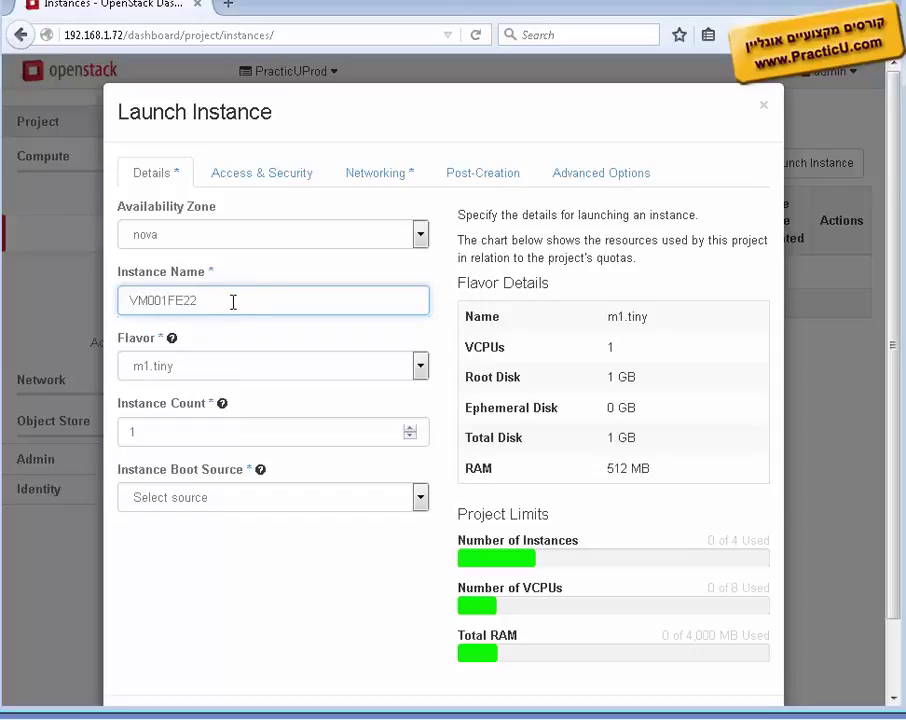
key(ctrl+a)
Choose the m1.small flavor for the instance and set it to boot from the fedora22Cloud image
click(204, 368)
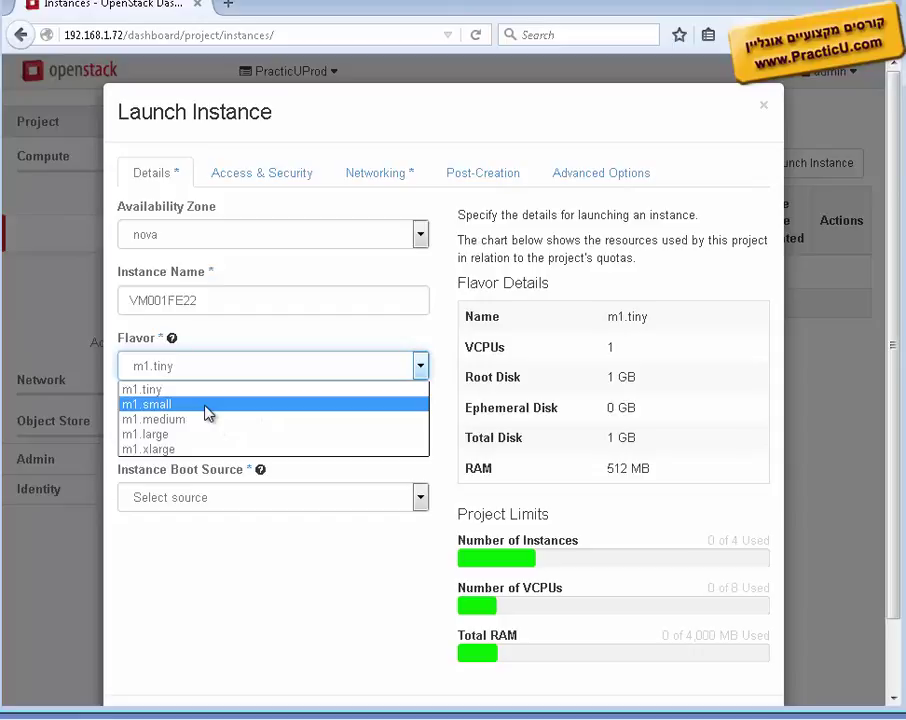
click(207, 413)
drag(154, 430, 120, 431)
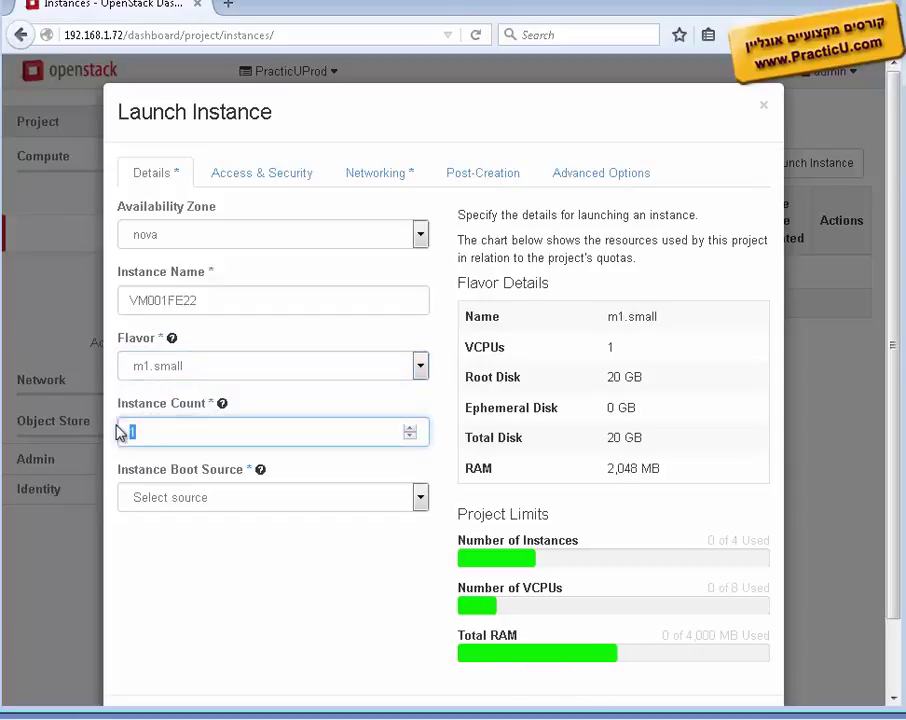
click(421, 504)
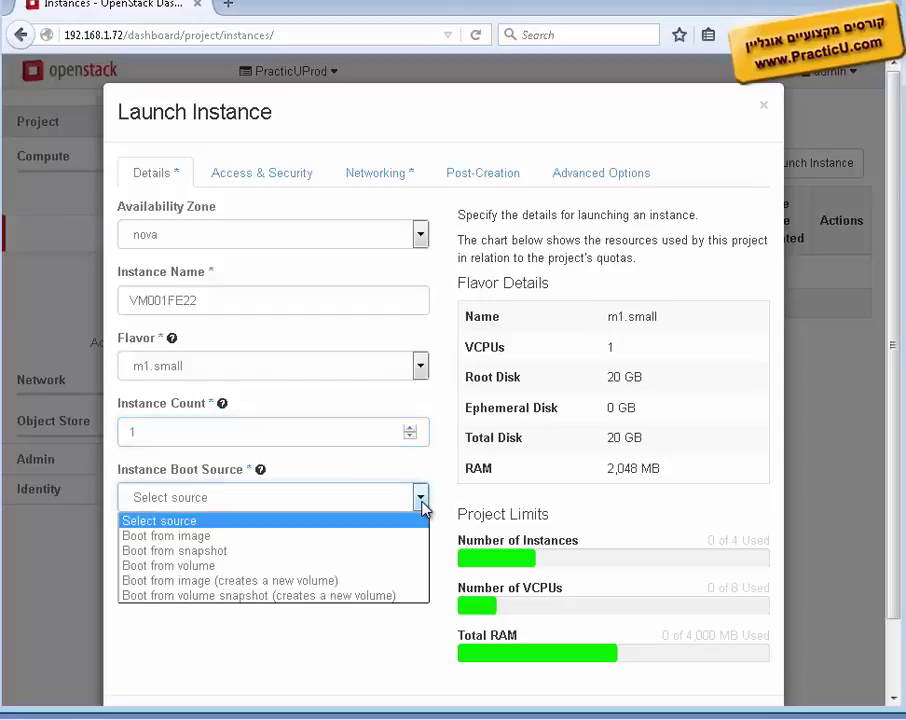
click(197, 545)
click(214, 565)
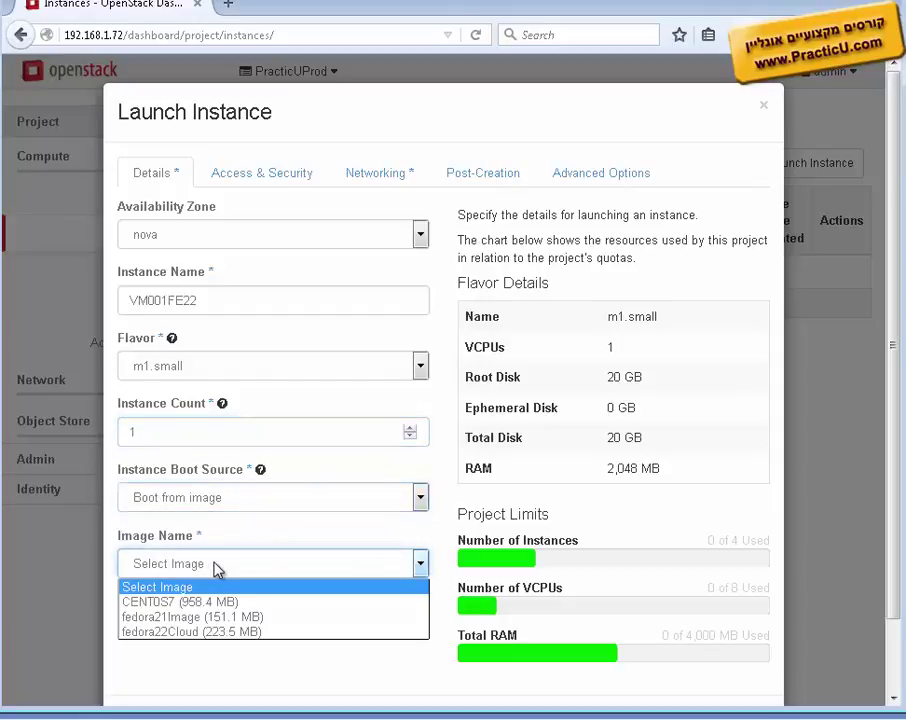
click(199, 632)
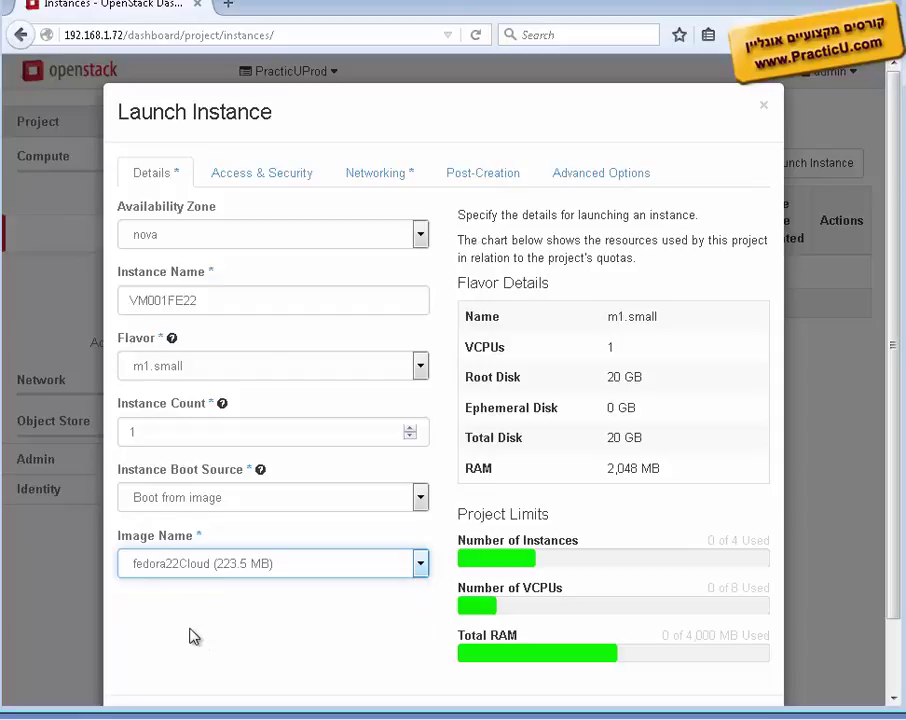
Assign the default security group to the instance and attach it to the Inet1NetPracticUProd network
click(263, 178)
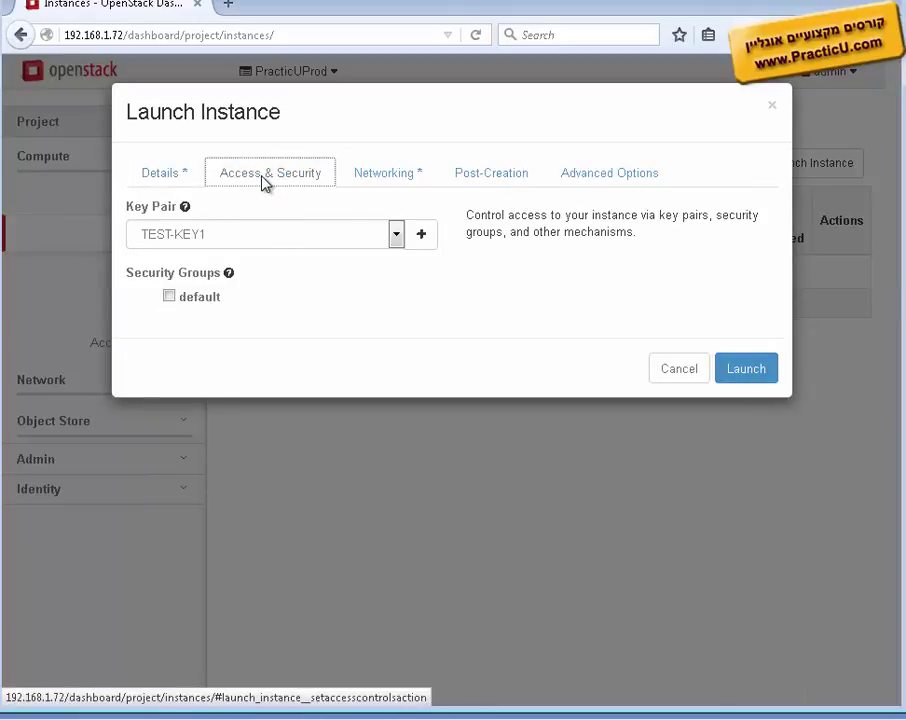
click(169, 296)
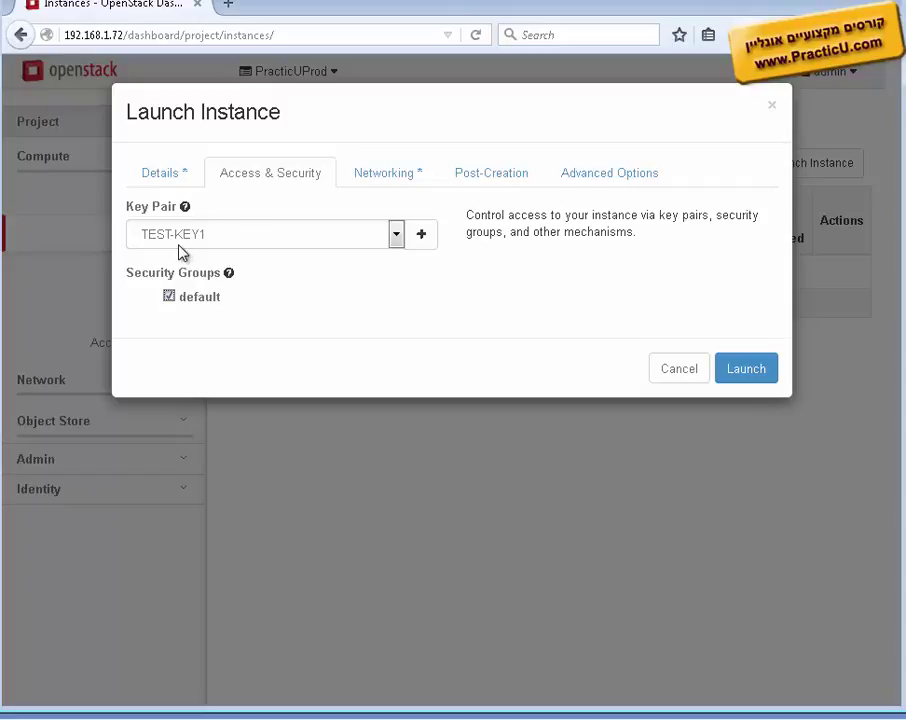
click(392, 176)
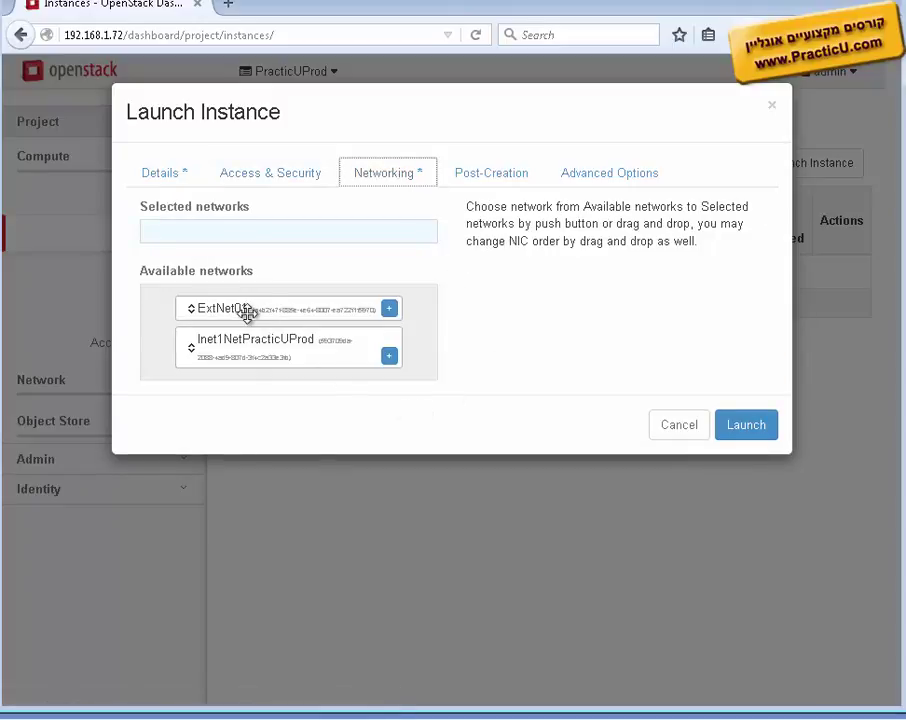
drag(278, 353, 243, 231)
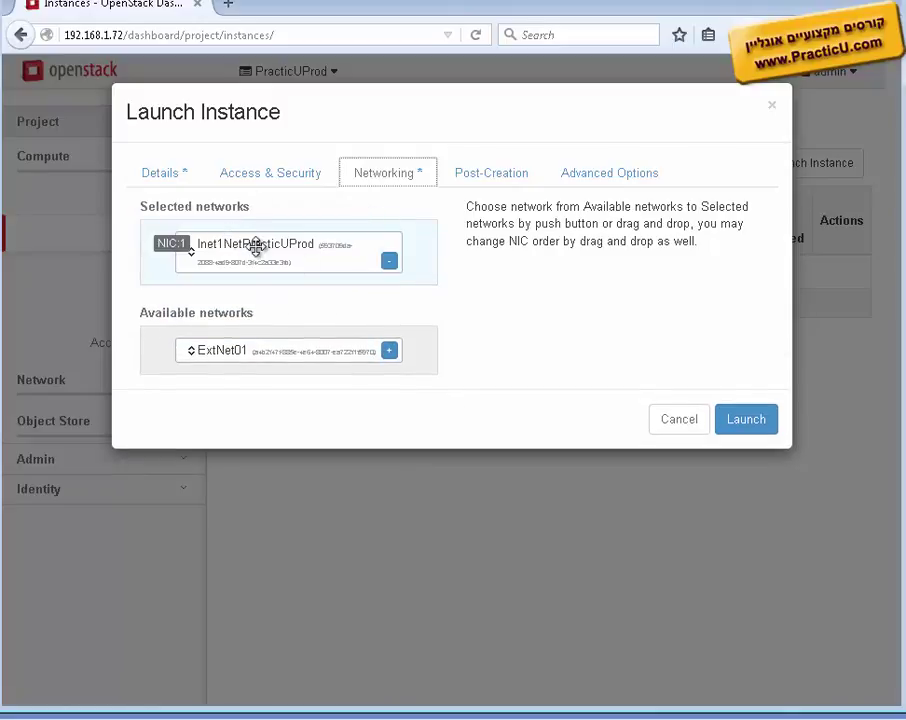
Review the instance's post-creation and advanced options, then recheck its general details and name
click(477, 180)
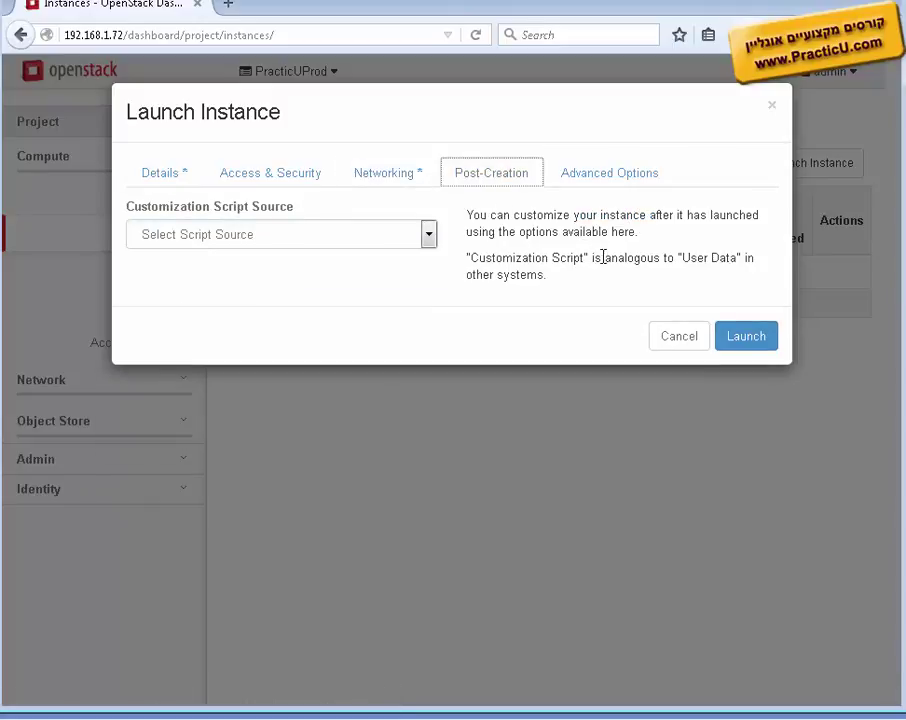
click(600, 180)
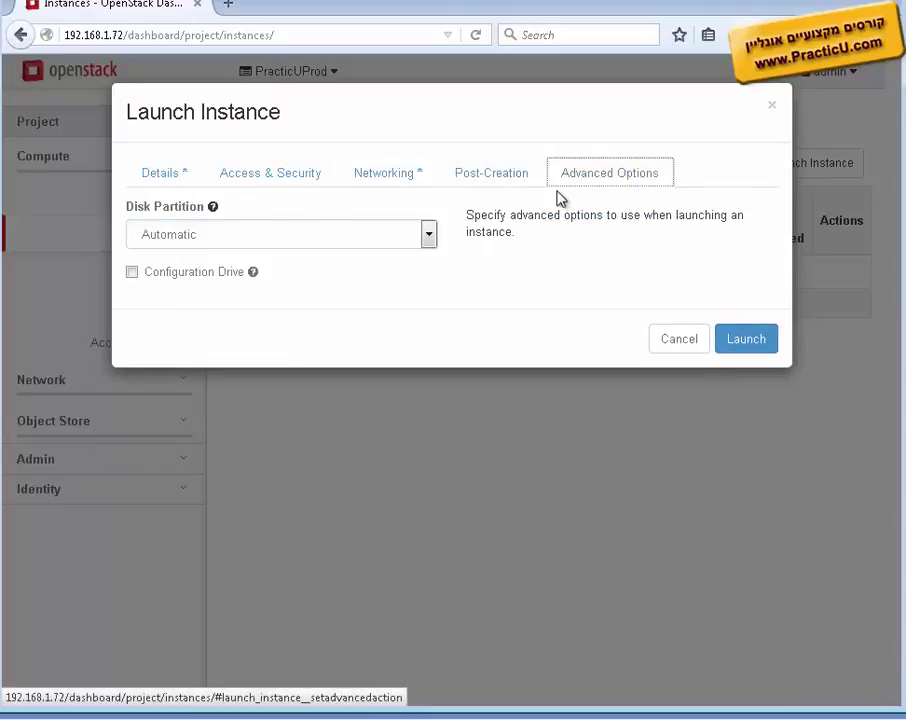
click(165, 176)
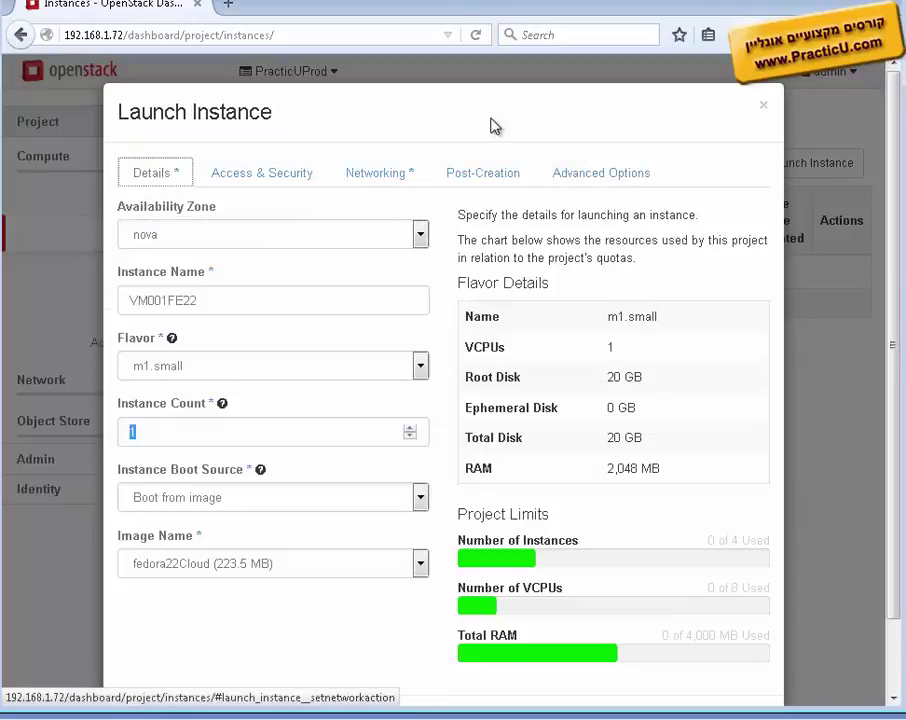
scroll(885, 262, down, 2)
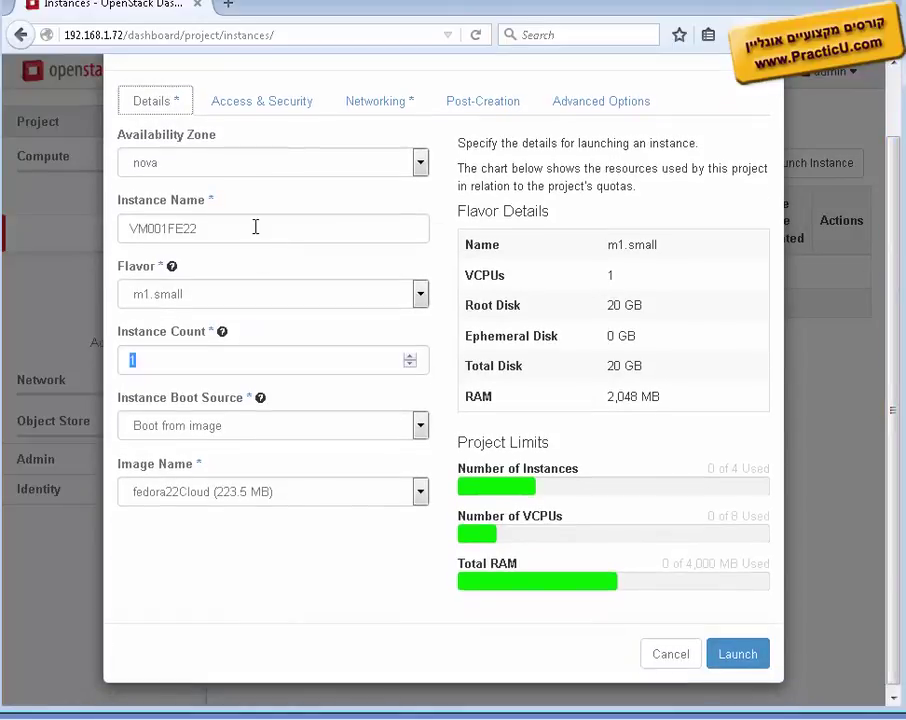
drag(259, 228, 116, 236)
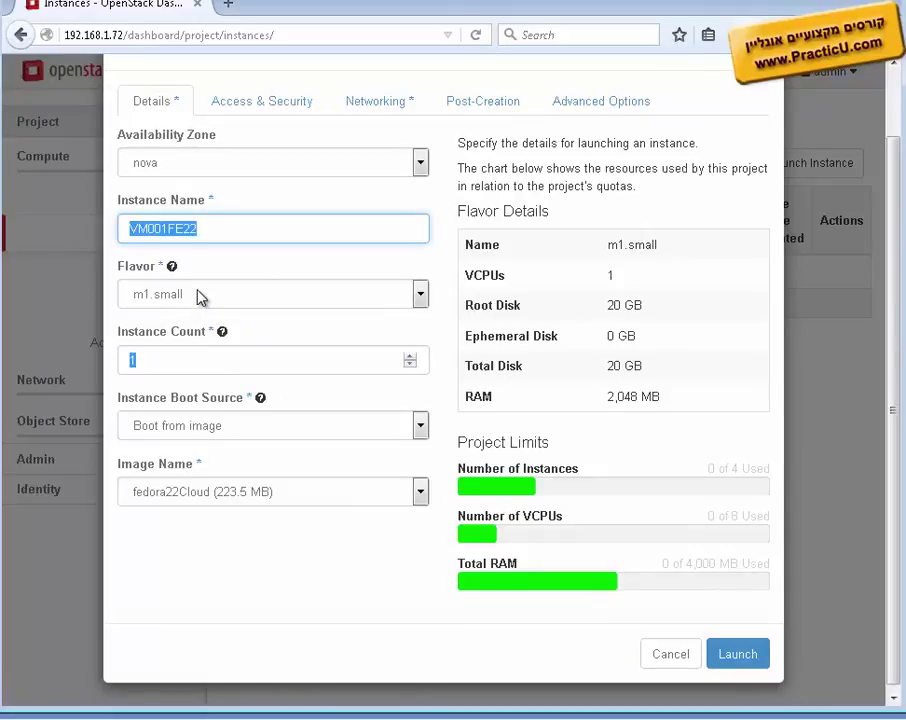
Try the m1.medium flavor against the project limits and switch back to m1.small
click(421, 297)
click(408, 347)
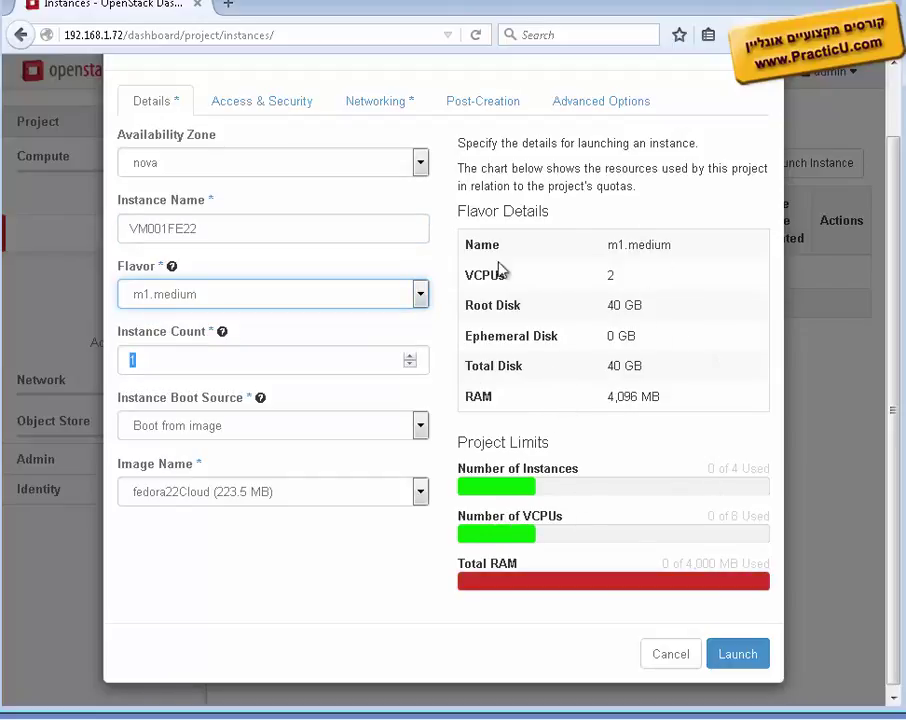
click(421, 300)
click(195, 333)
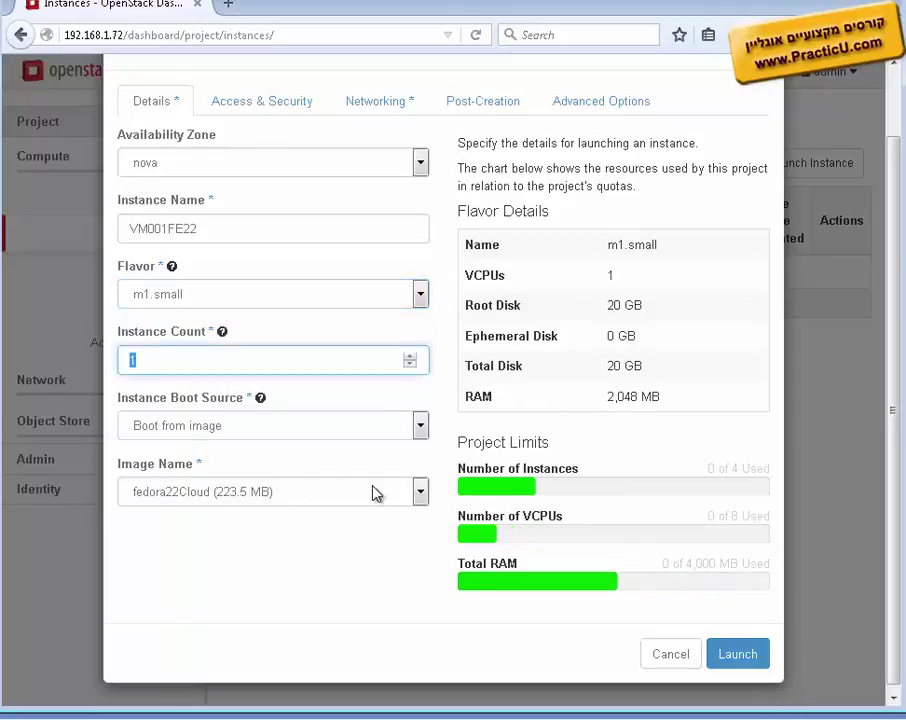
Recheck the image, security, network and post-creation settings, and launch the instance
click(184, 494)
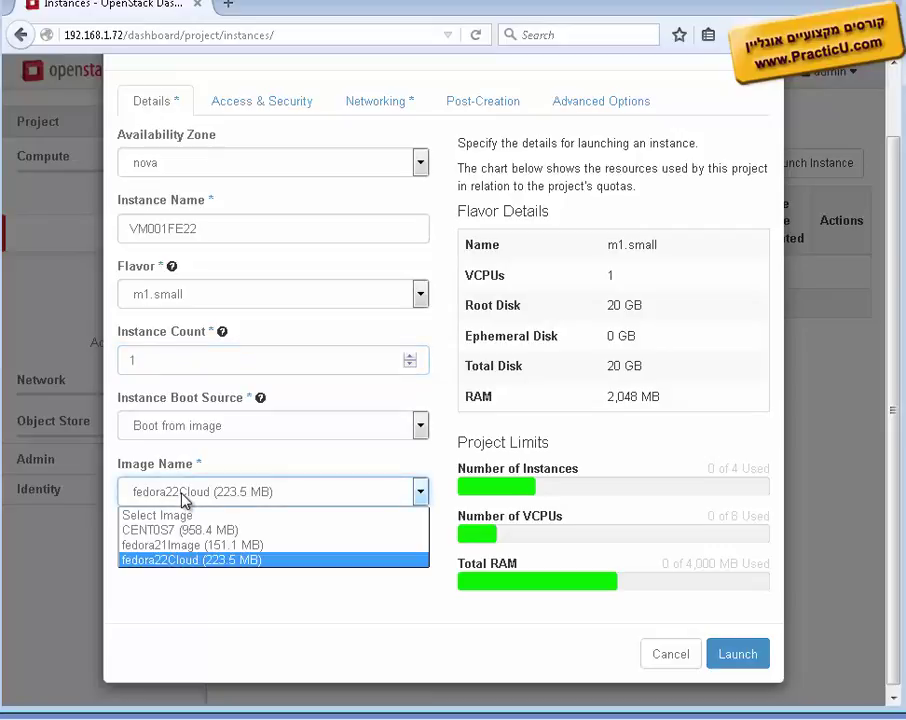
click(184, 494)
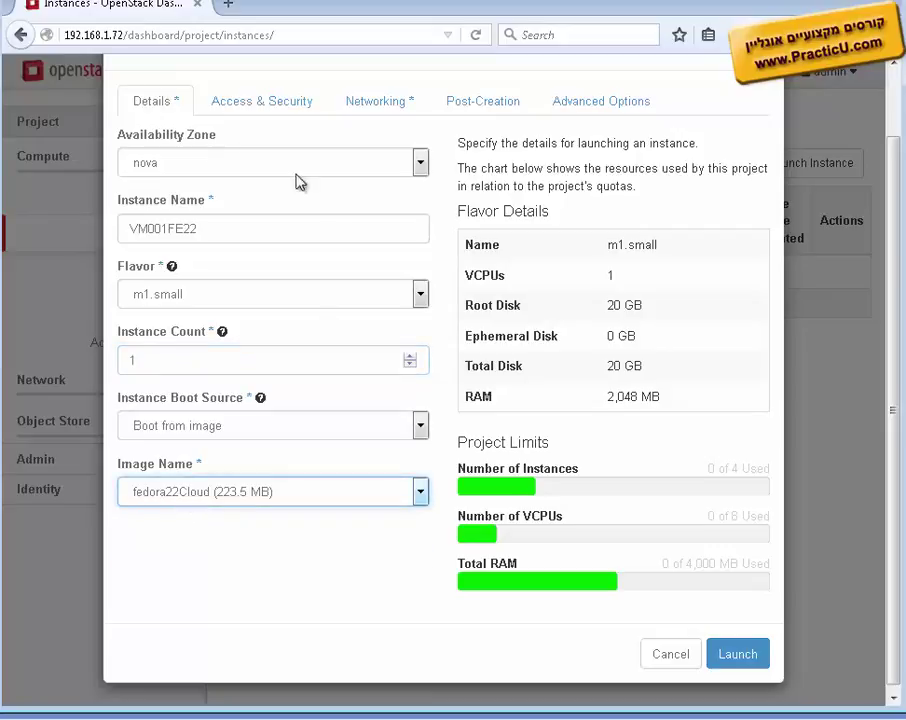
click(251, 101)
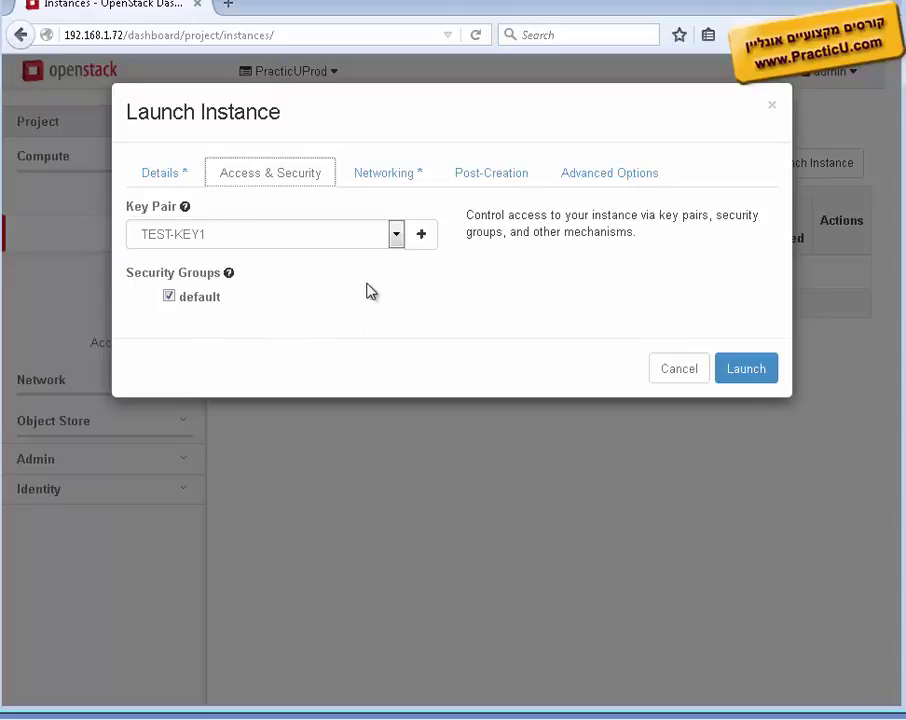
click(381, 175)
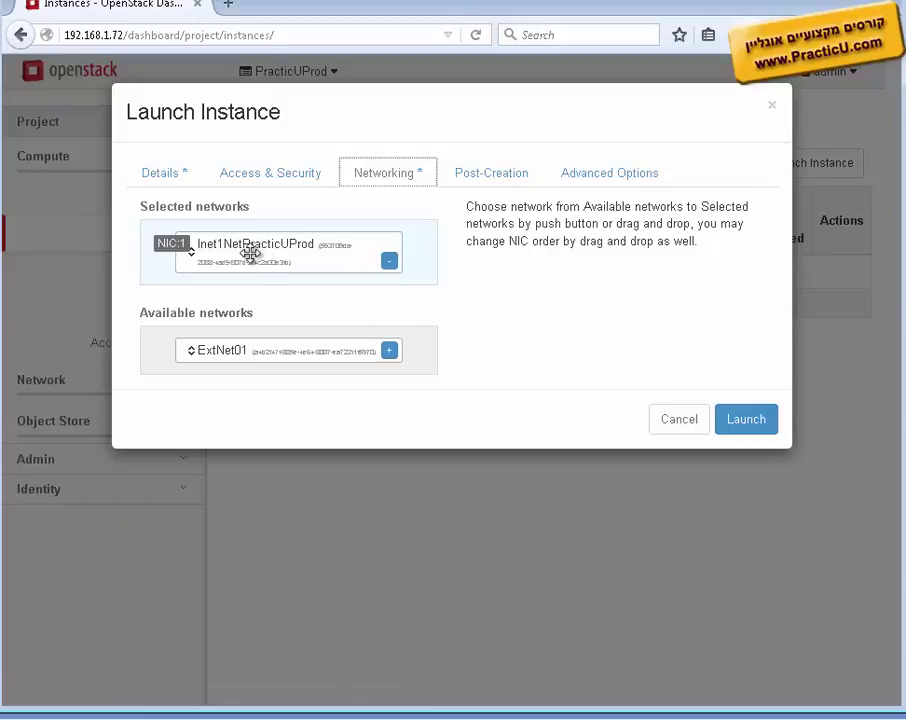
click(525, 178)
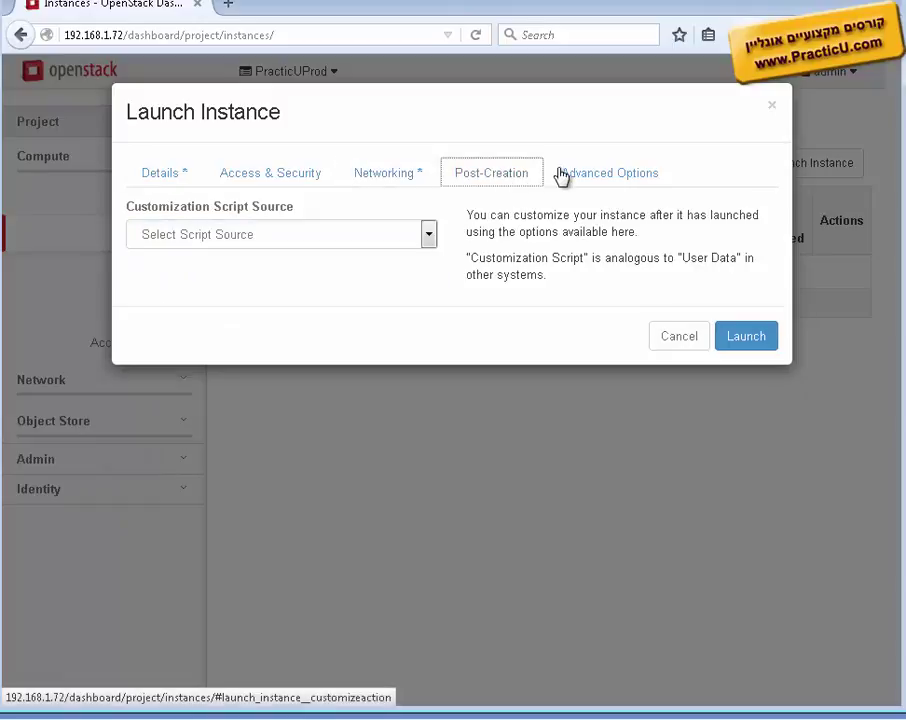
click(552, 176)
click(478, 181)
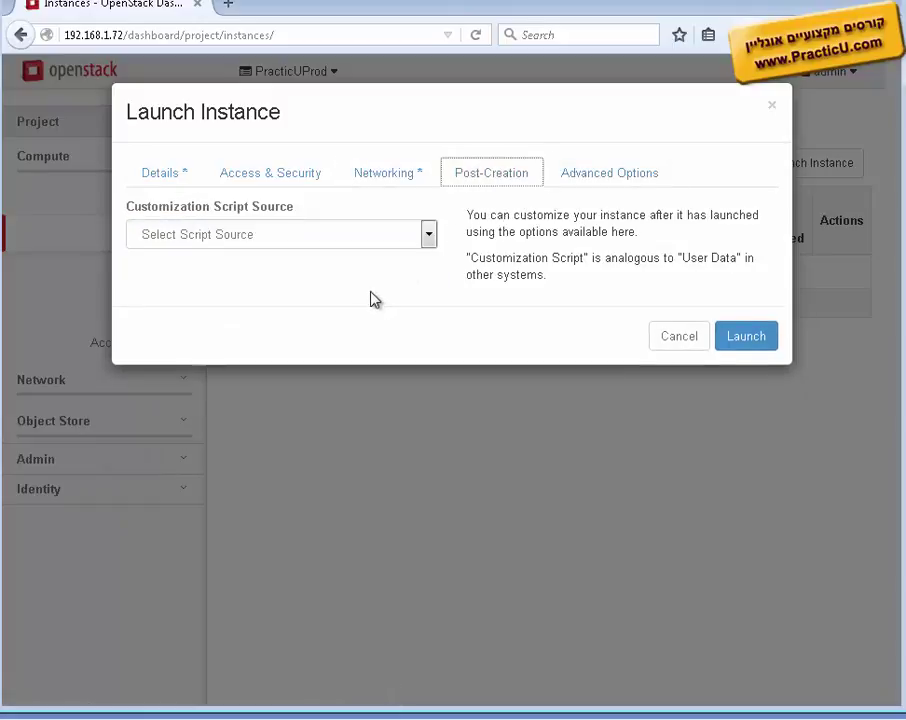
click(738, 344)
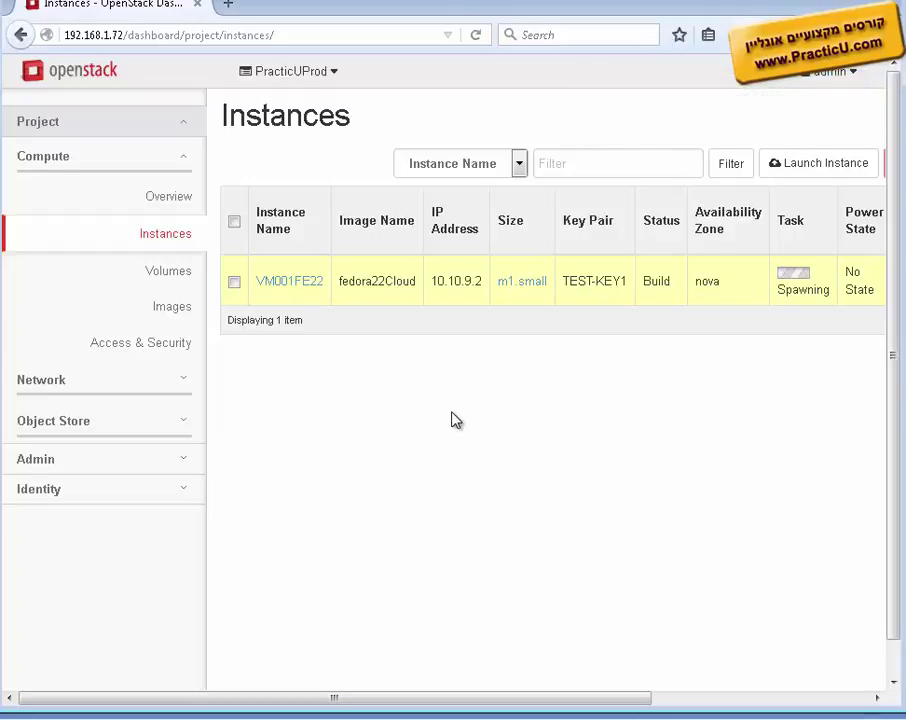
Look at the project's images and return to its instances list
click(170, 308)
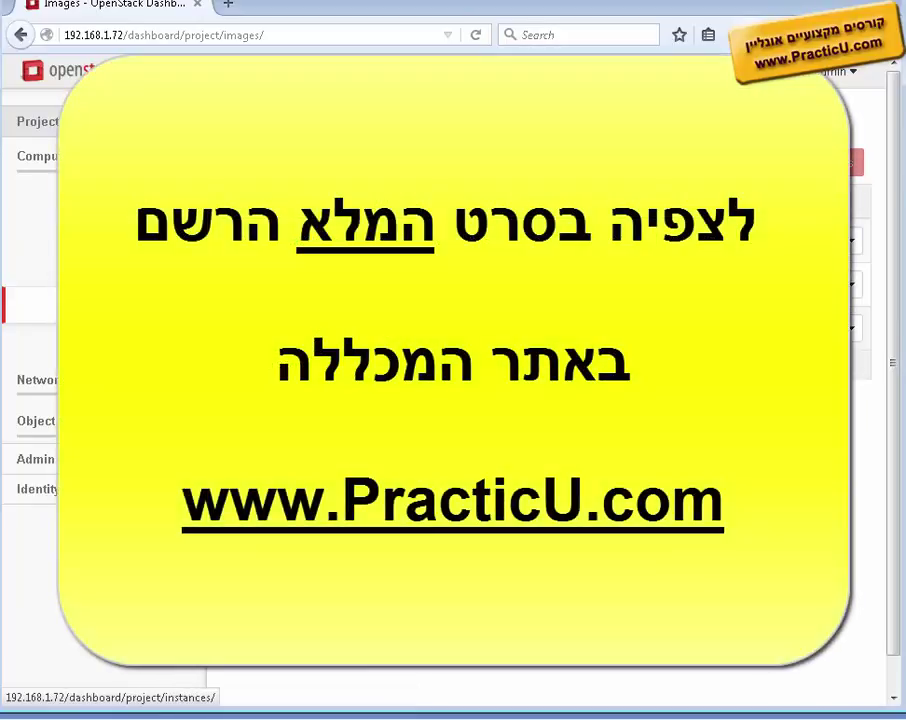
click(168, 232)
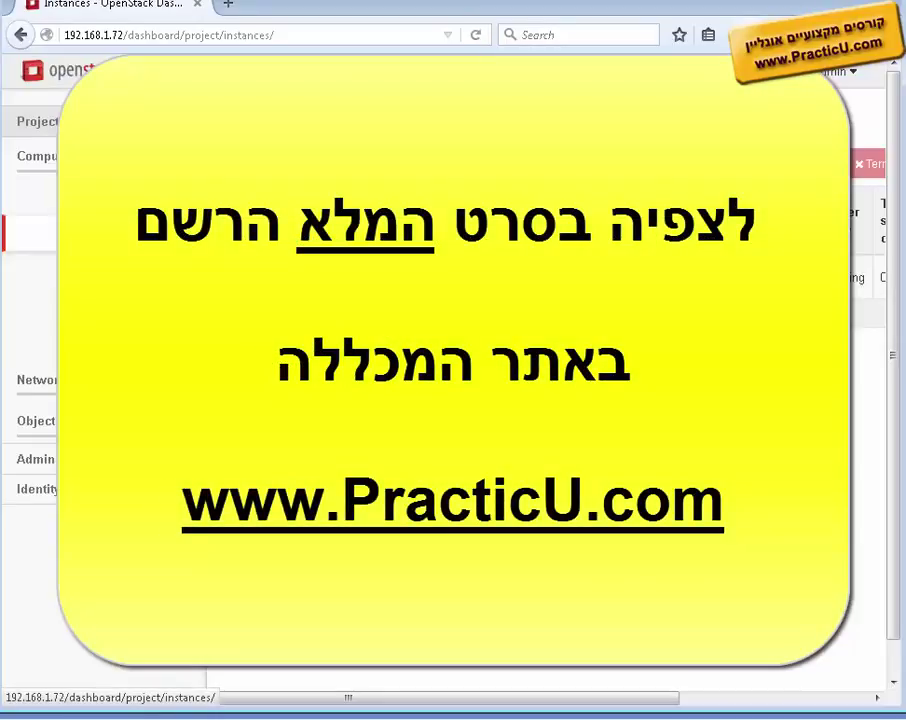